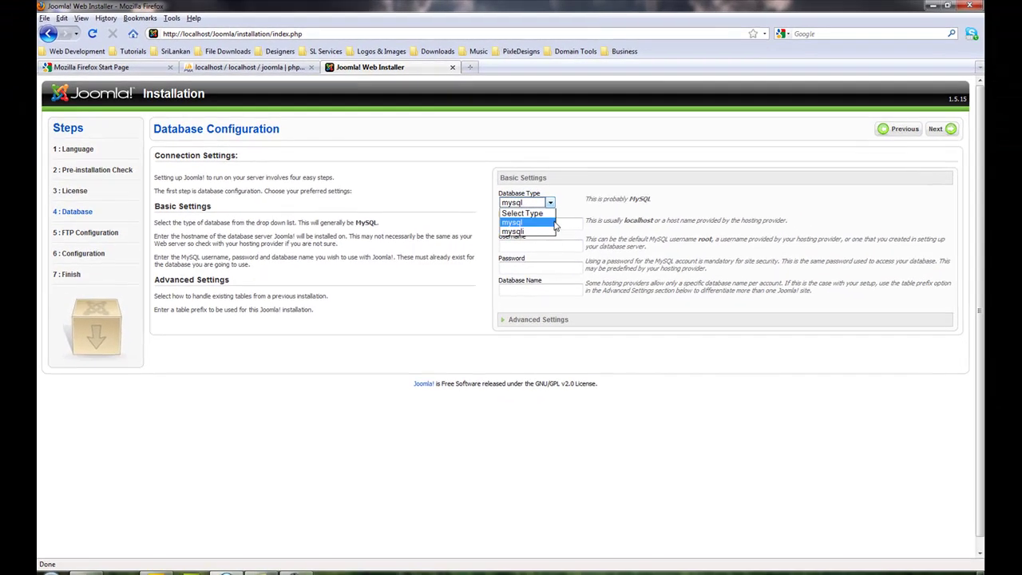
- Set database type mysql, host localhost, username root, and leave the password blank
left_click(752, 294)
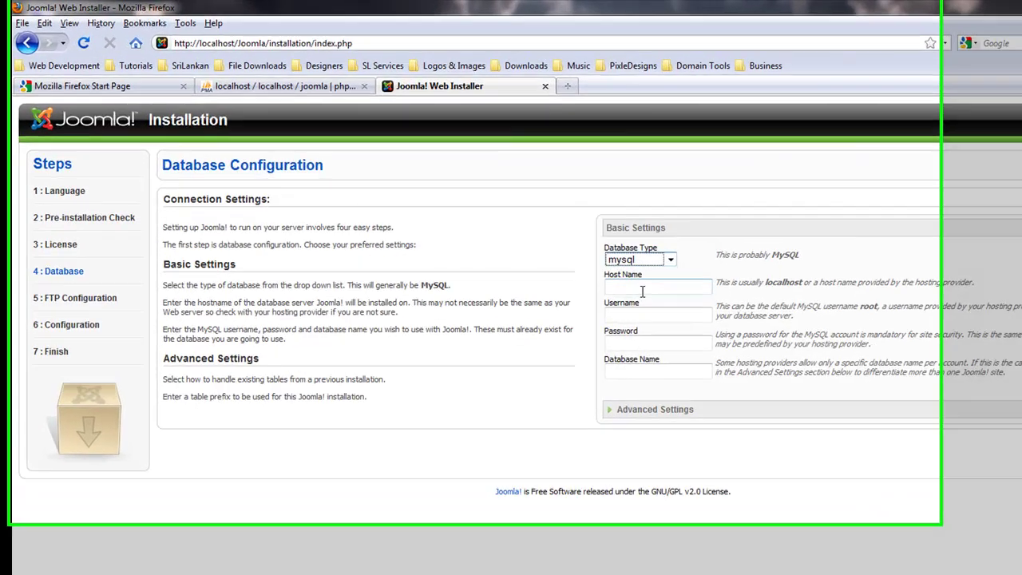
left_click(642, 289)
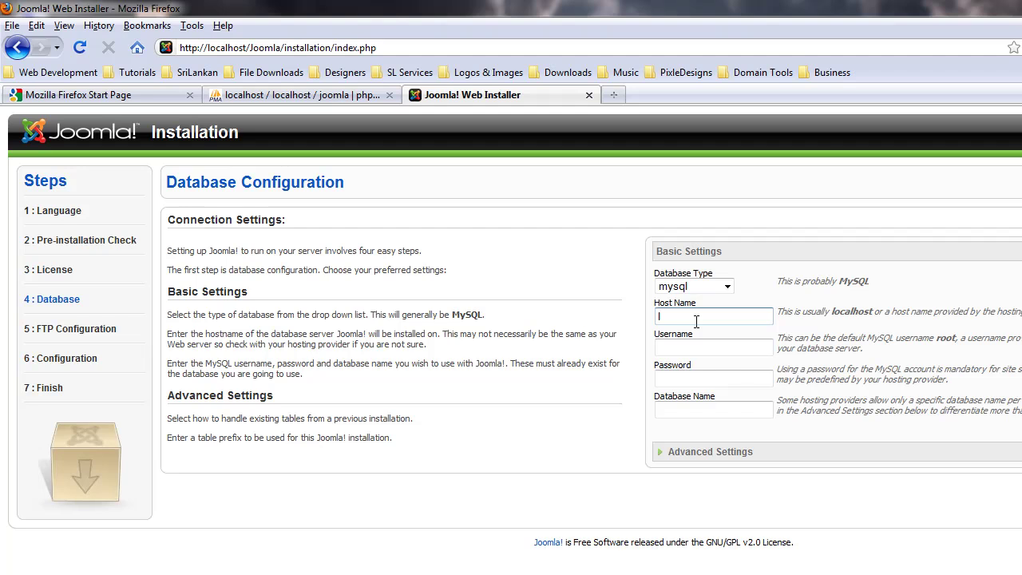
type("localhost")
left_click(726, 350)
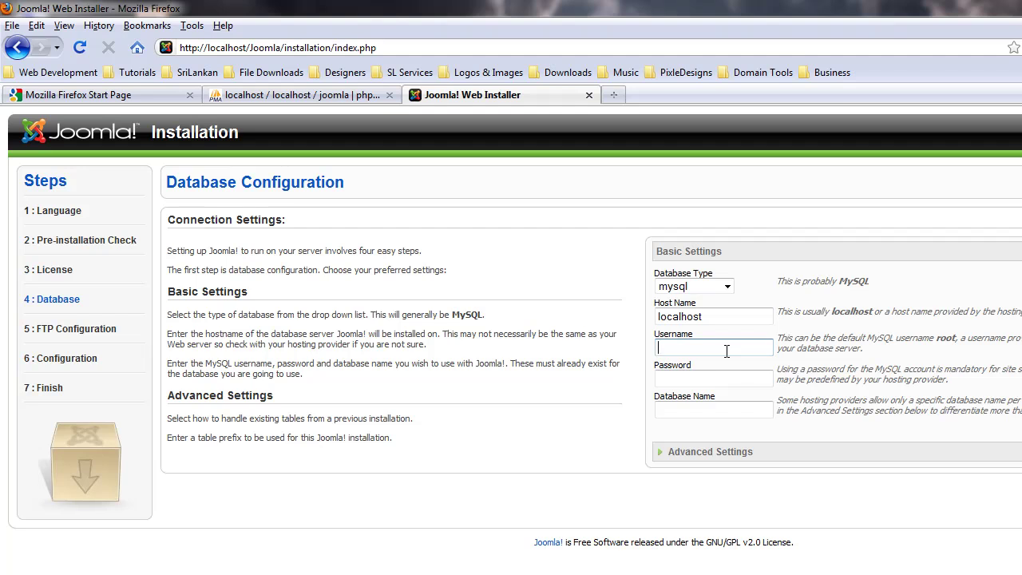
type("root")
key("Tab")
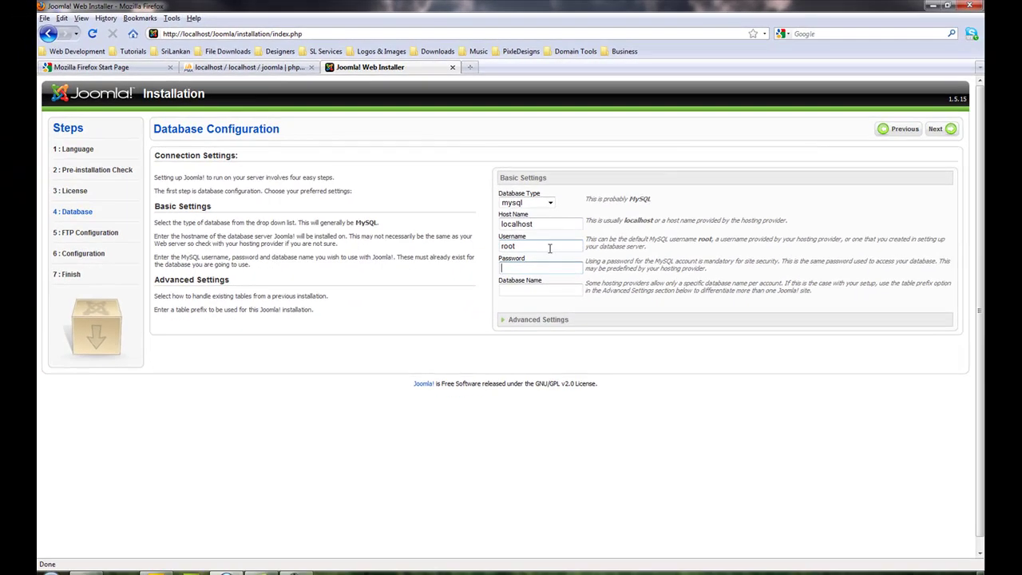
key("Tab")
- Enter Joomla as the database name, continue, and try Autofind FTP Path without credentials
type("Joomla")
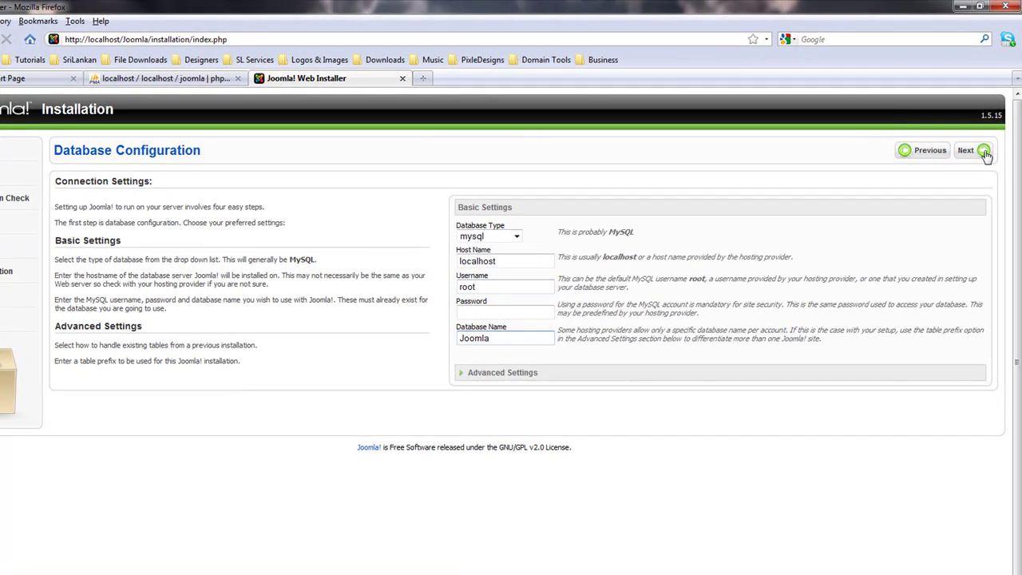
left_click(983, 152)
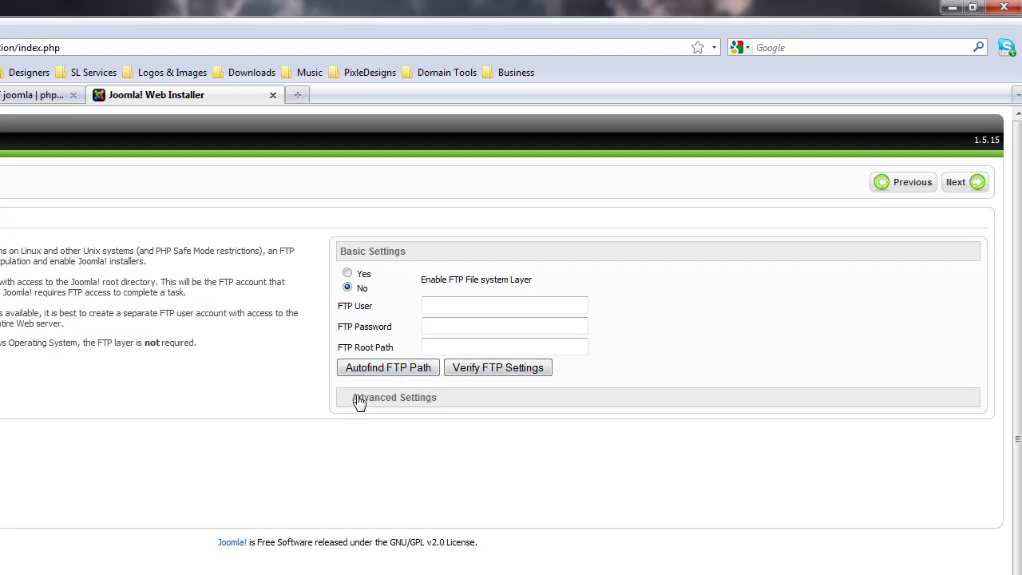
left_click(359, 399)
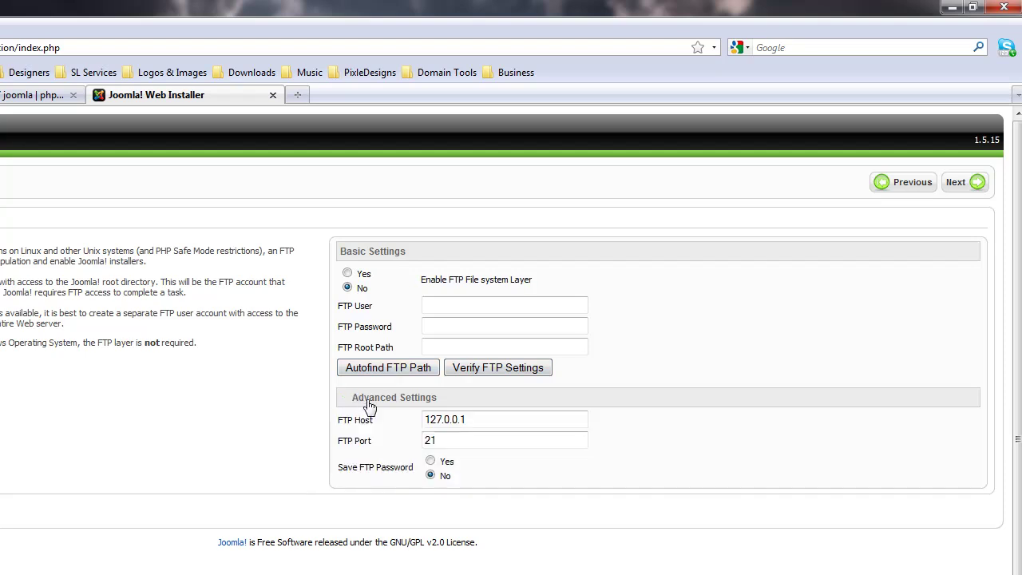
left_click(429, 399)
left_click(390, 367)
left_click(353, 433)
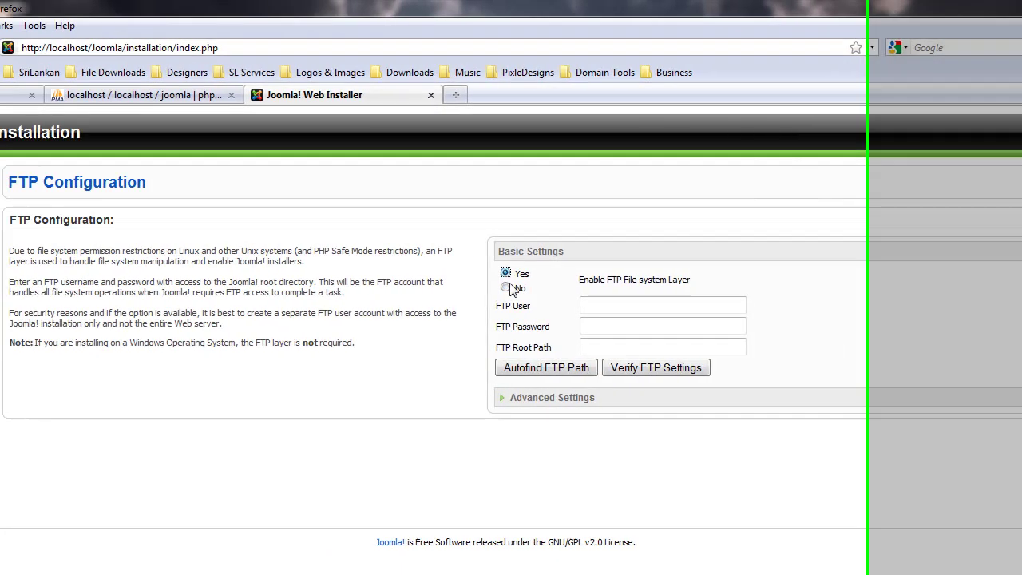
- Enable FTP, retry autofind with FTP user root, then clear the user and set FTP to No
left_click(348, 273)
left_click(435, 312)
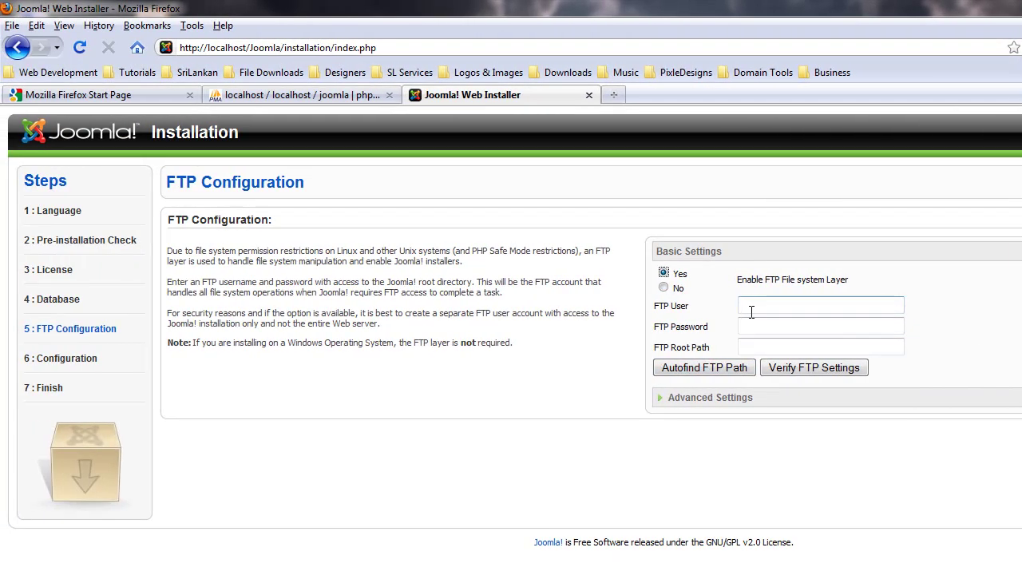
left_click(752, 312)
type("root")
left_click(706, 370)
left_click(669, 431)
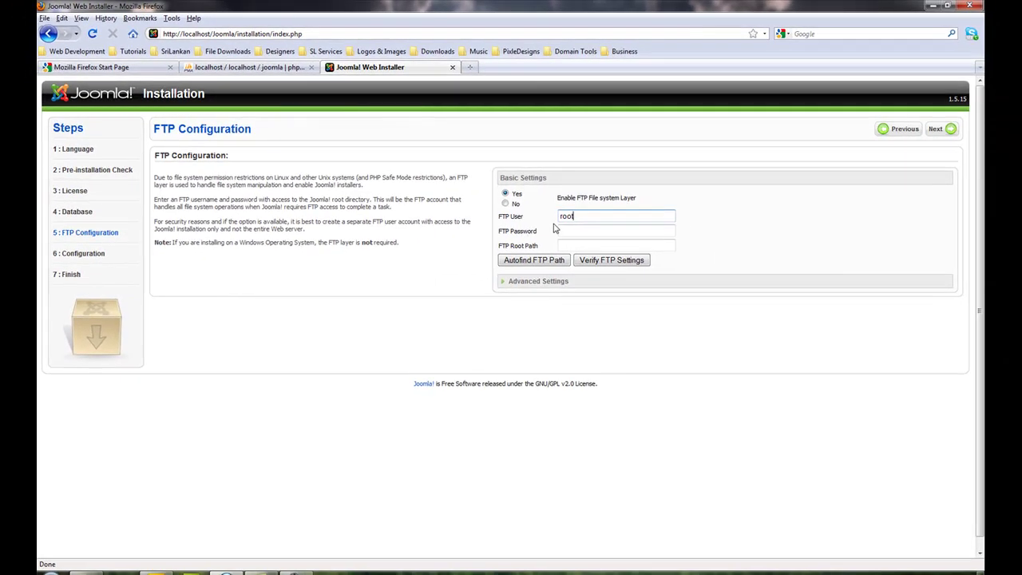
key("BackSpace")
key("BackSpace")
key("BackSpace")
key("BackSpace")
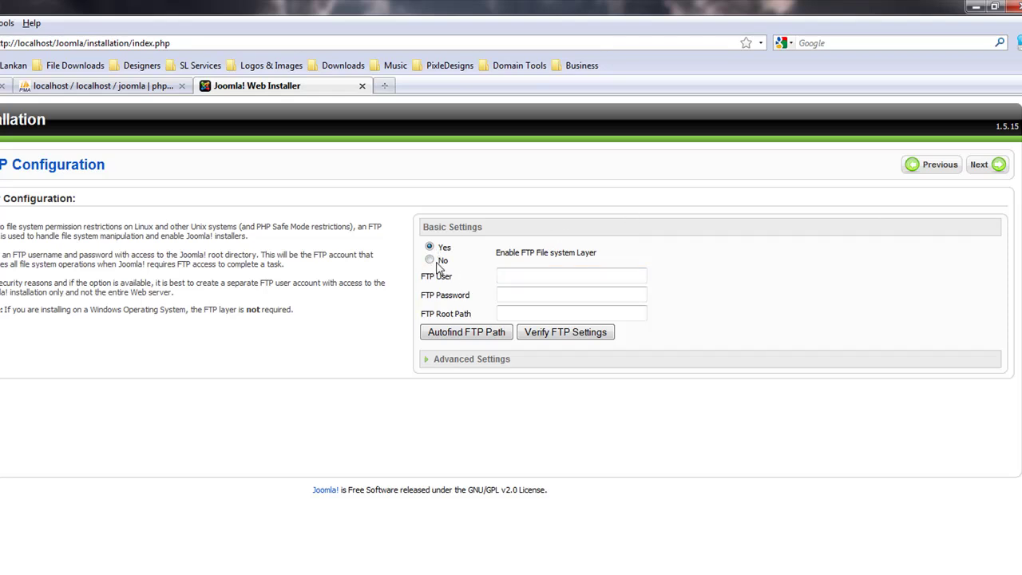
left_click(429, 260)
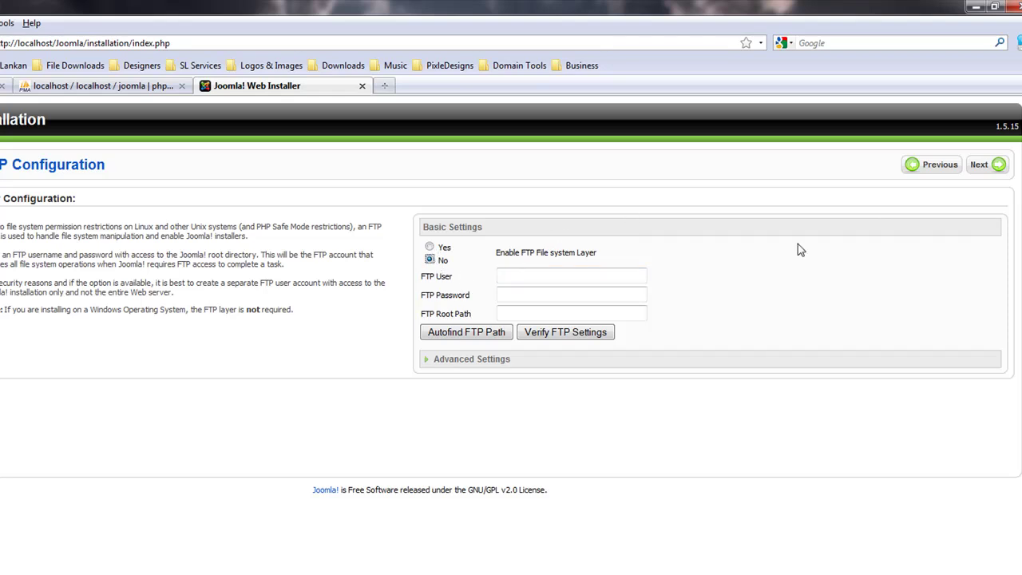
- Name the site 'Joomla Learning Site' and enter the admin e-mail and password twice
left_click(979, 166)
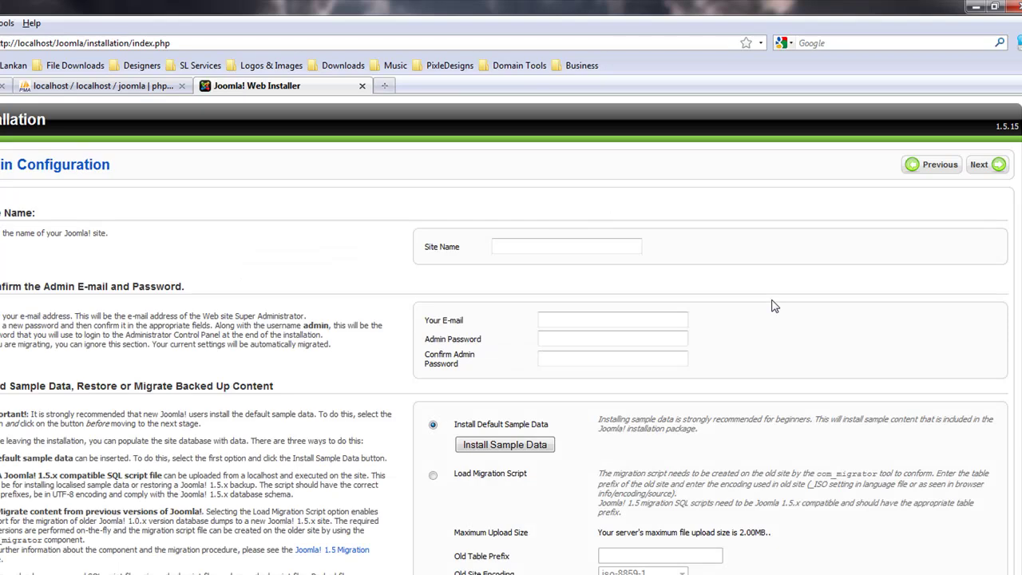
left_click(583, 246)
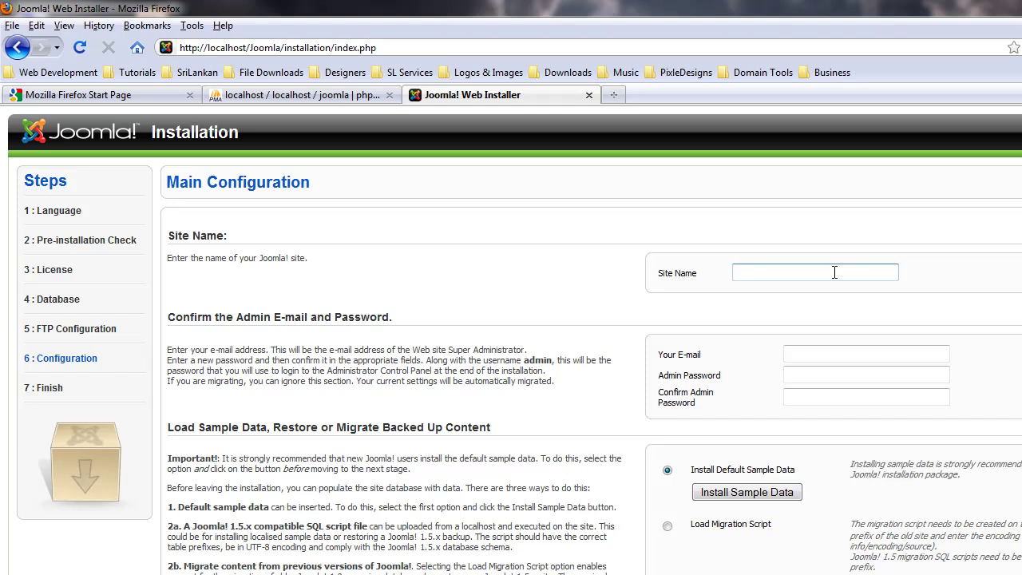
type("oomla Learning Site")
key("Tab")
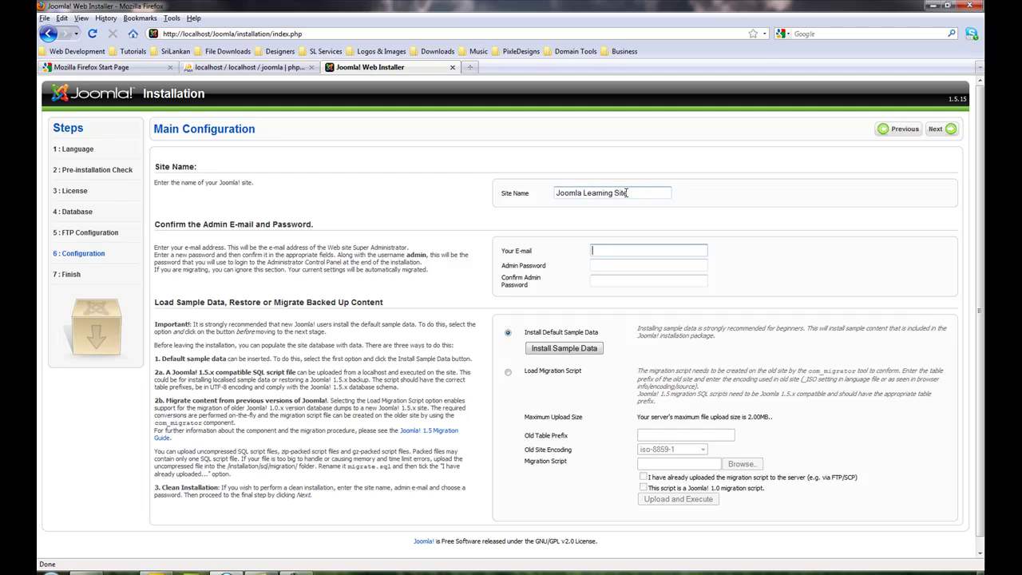
key("Tab")
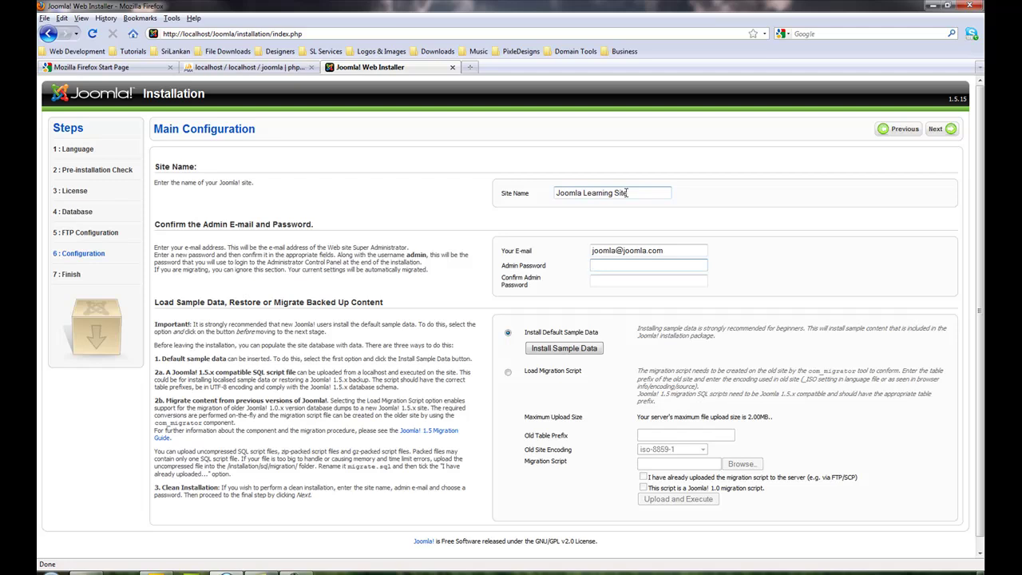
type("joomla")
key("Tab")
type("joomla")
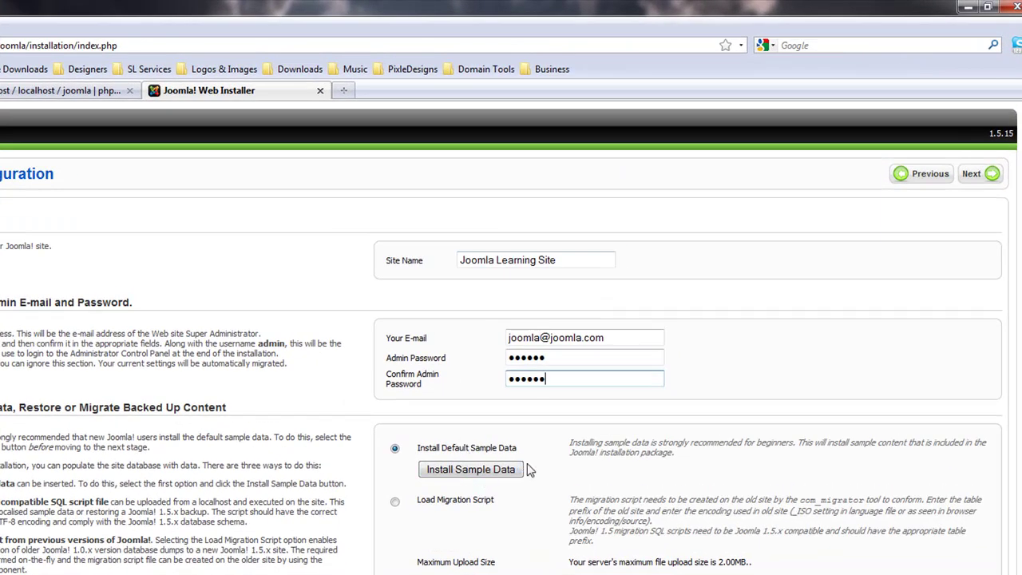
- Install the default sample data and check the success message
left_click(487, 469)
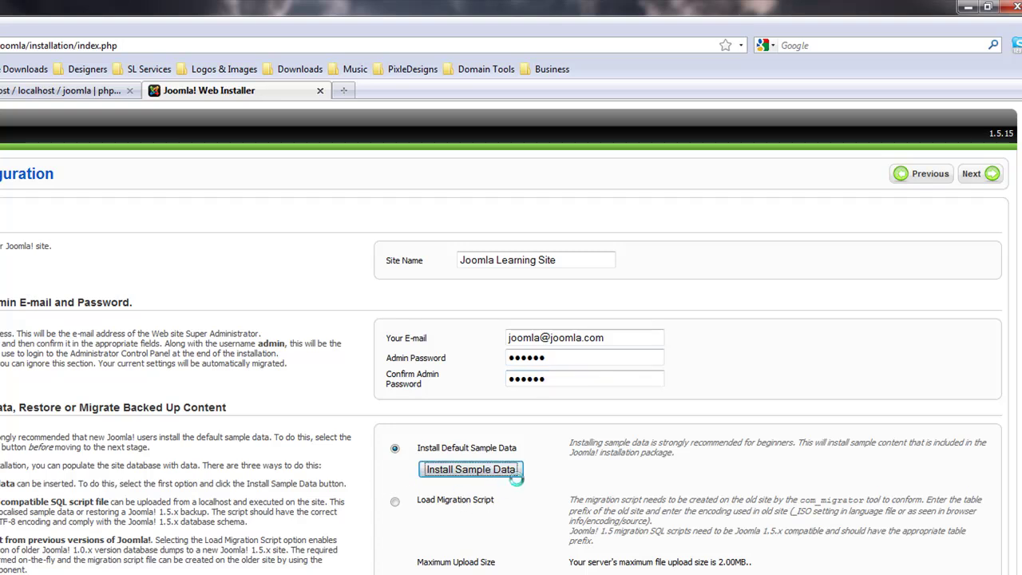
left_click_drag(435, 471, 613, 468)
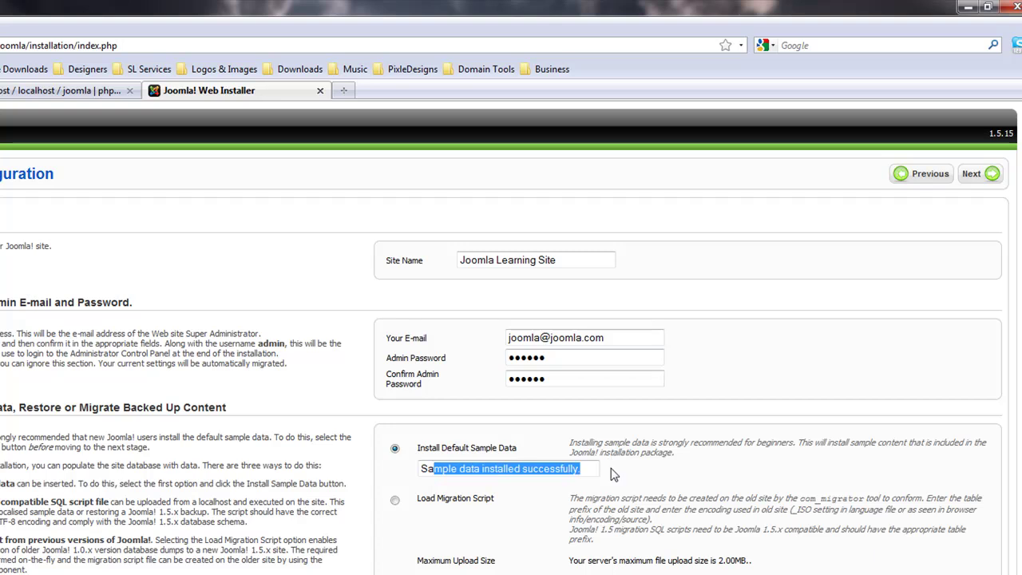
left_click(639, 476)
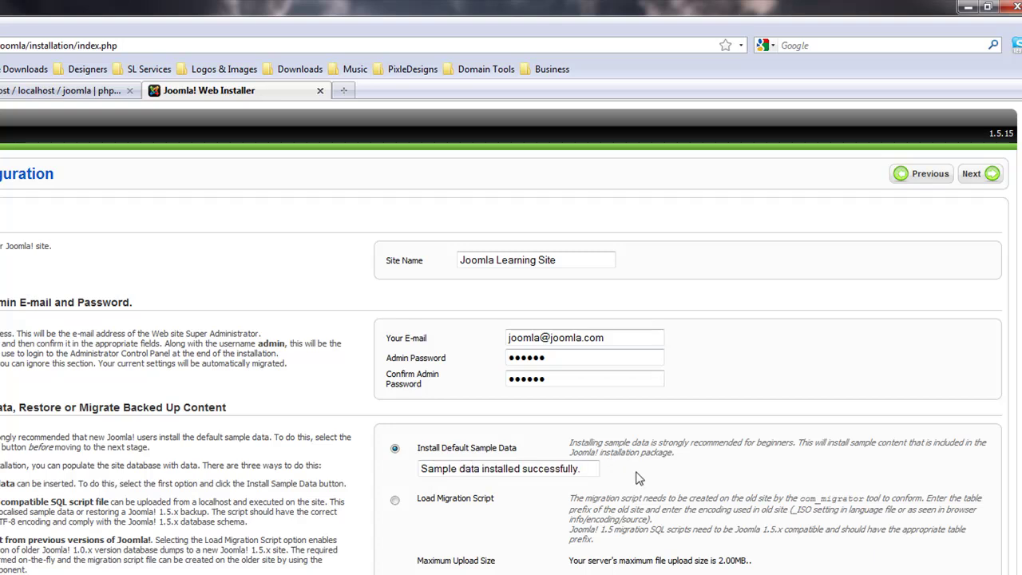
- Continue to the Finish step and decline Firefox's offer to remember the password
left_click(971, 177)
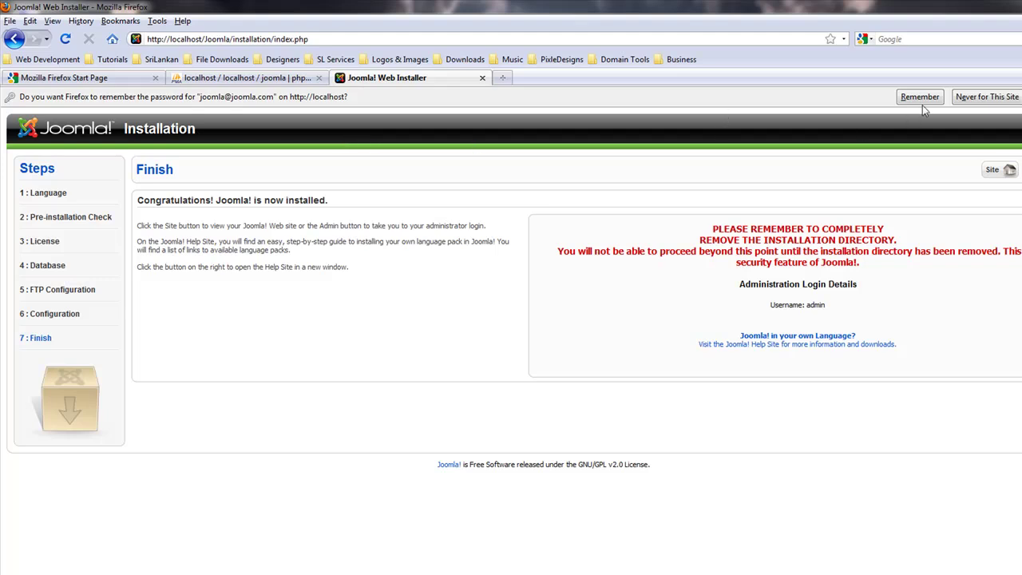
left_click(982, 102)
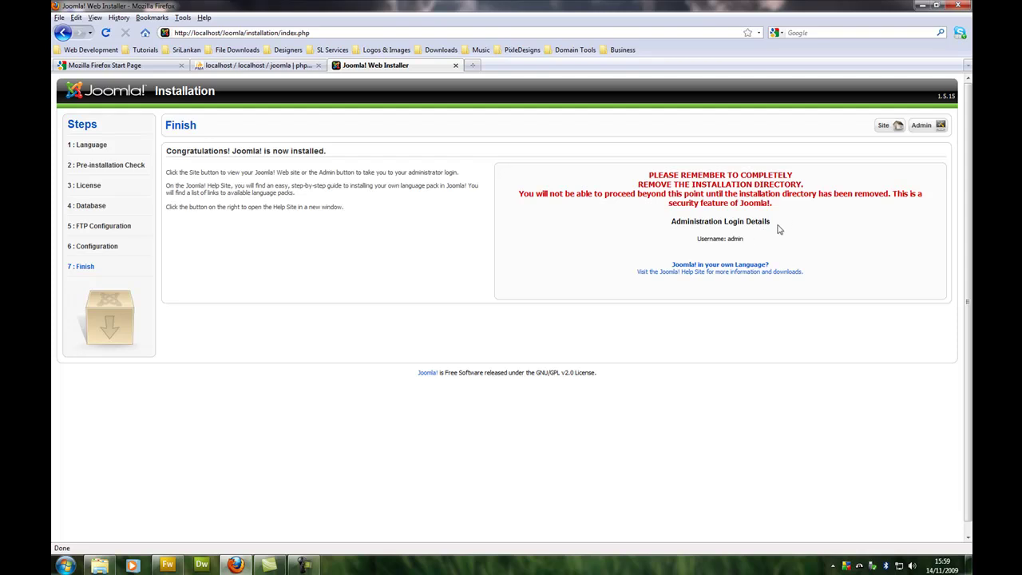
- Browse to C:\wamp\www\Joomla and delete its installation folder to the Recycle Bin
left_click(920, 10)
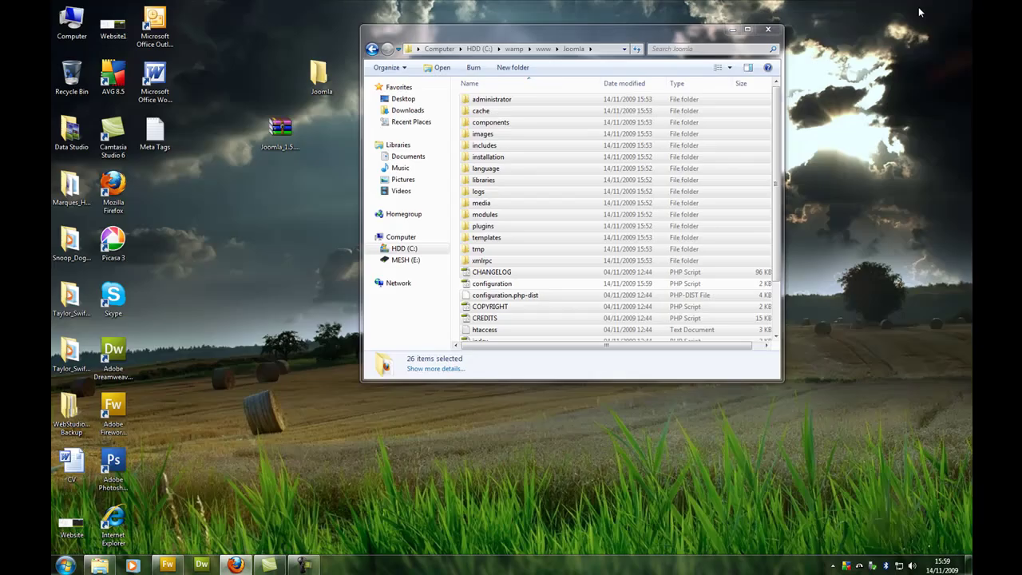
left_click(767, 29)
double_click(73, 20)
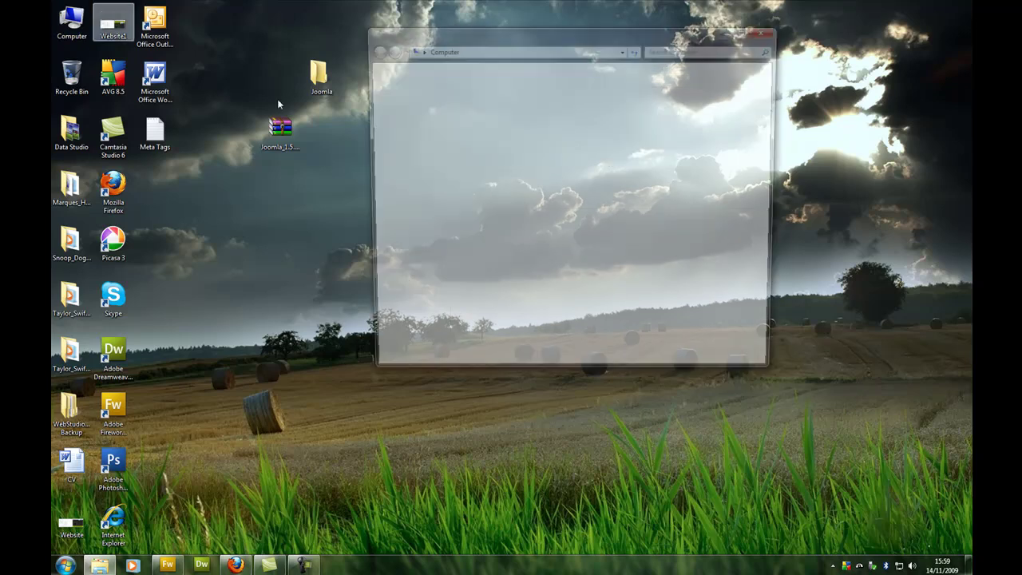
left_click(514, 120)
double_click(513, 119)
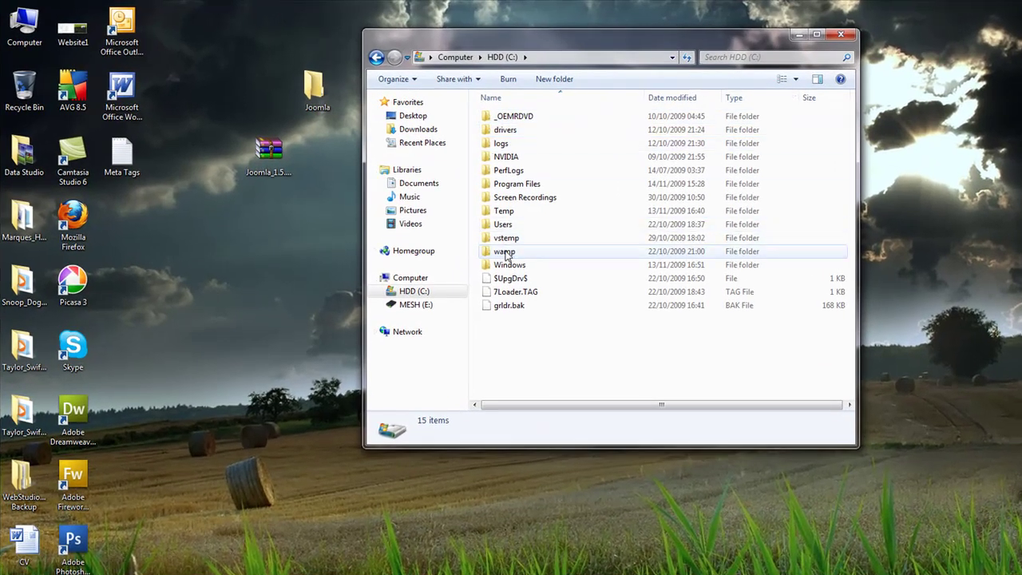
double_click(505, 251)
double_click(507, 210)
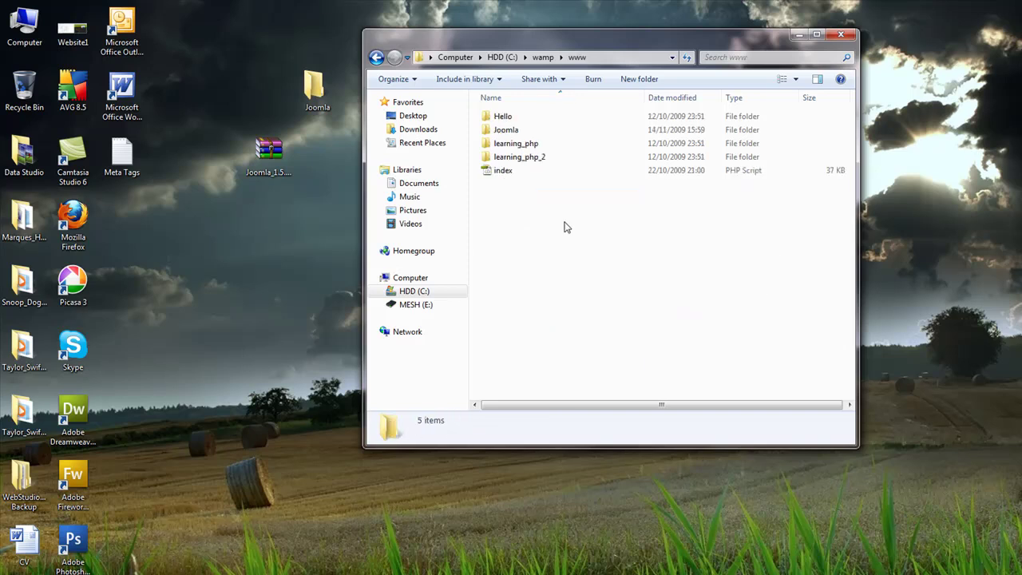
mouse_move(527, 206)
left_mouse_down()
mouse_move(481, 134)
mouse_move(523, 200)
left_mouse_up()
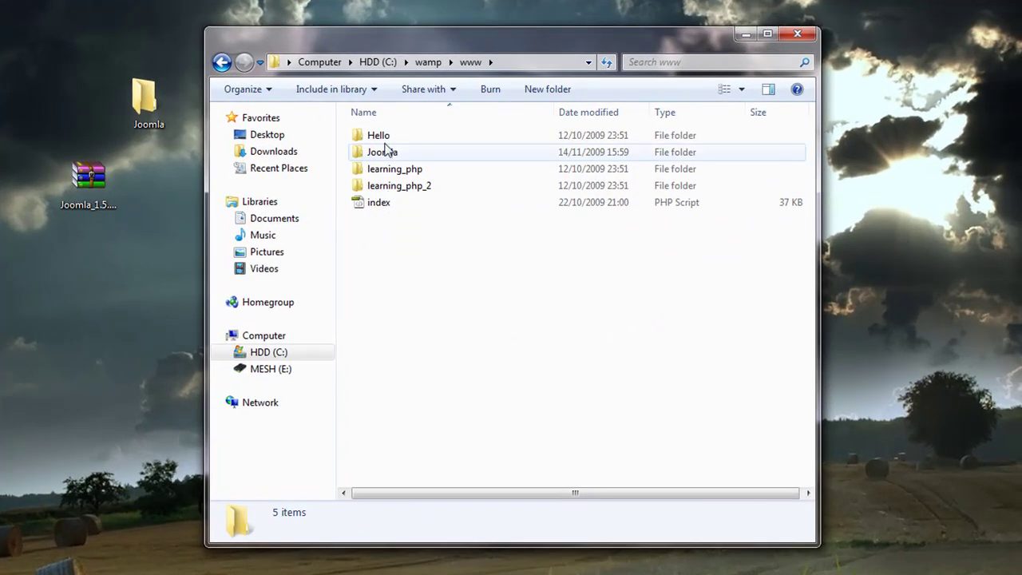
double_click(386, 152)
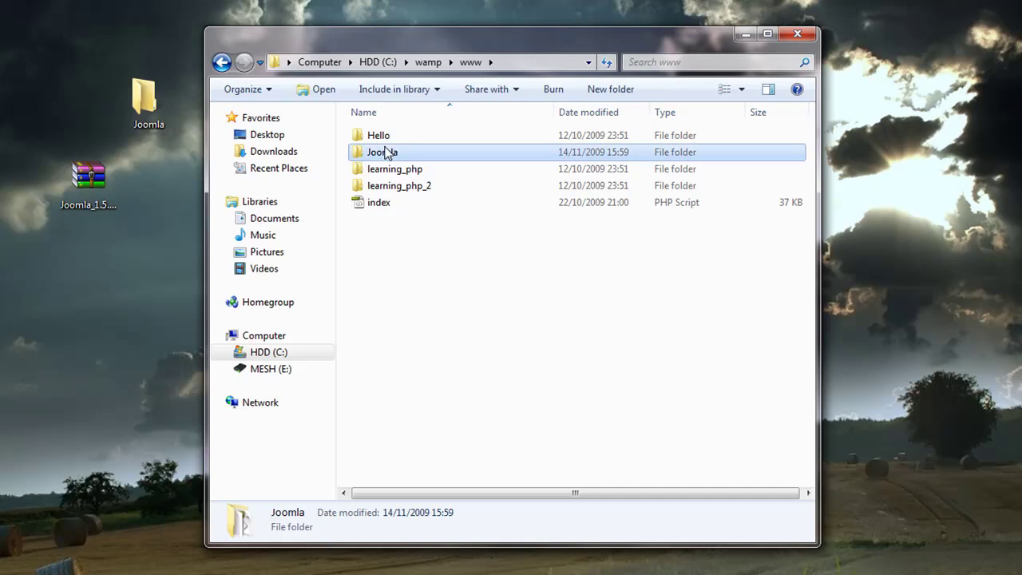
left_click(395, 220)
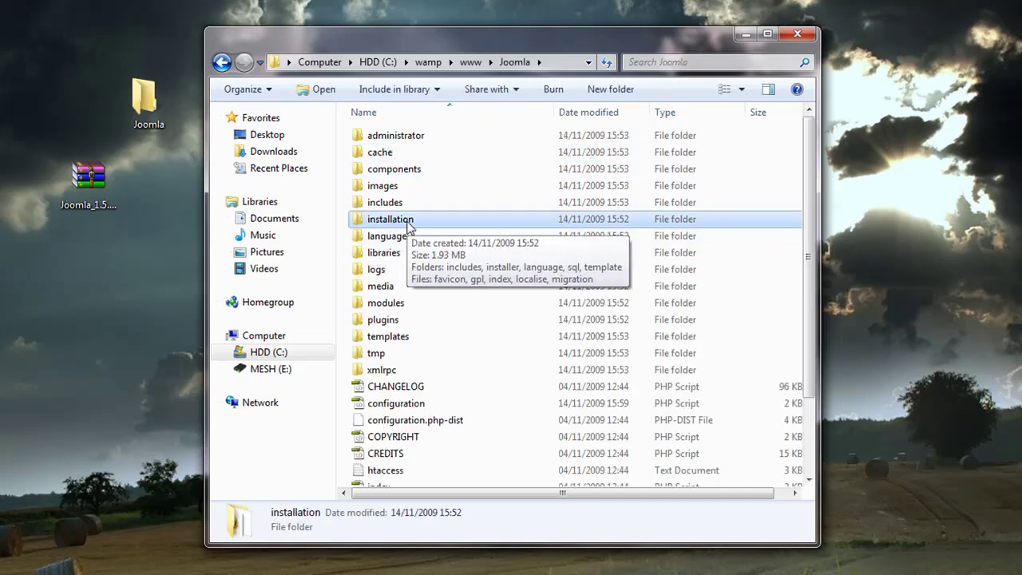
key("Delete")
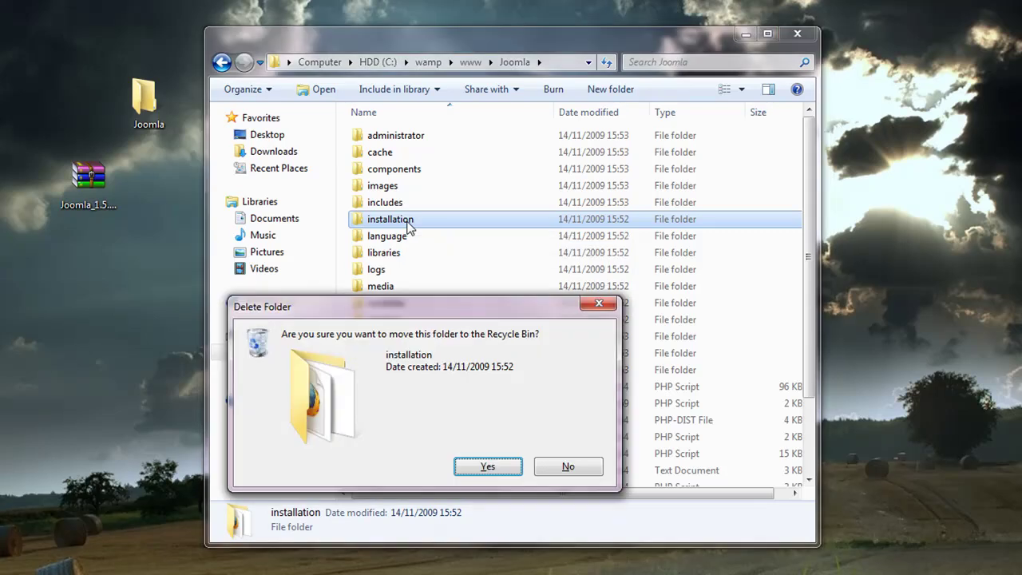
key("Return")
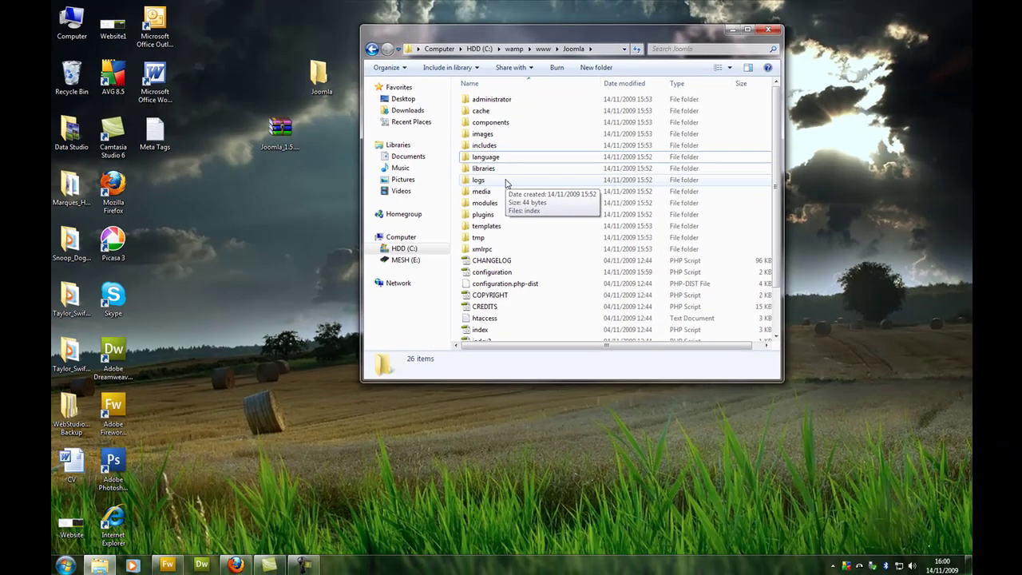
left_click(236, 564)
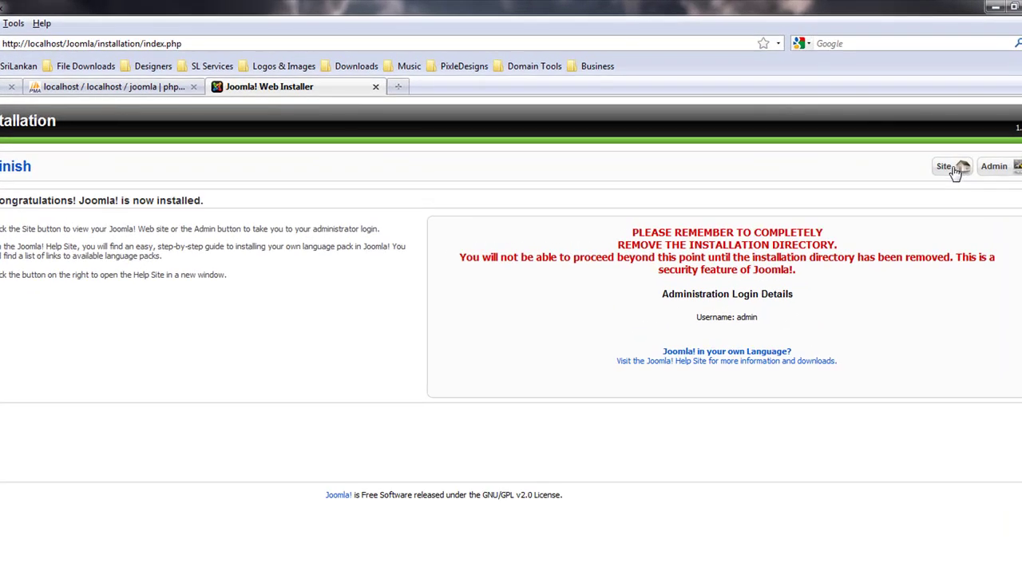
left_click(954, 173)
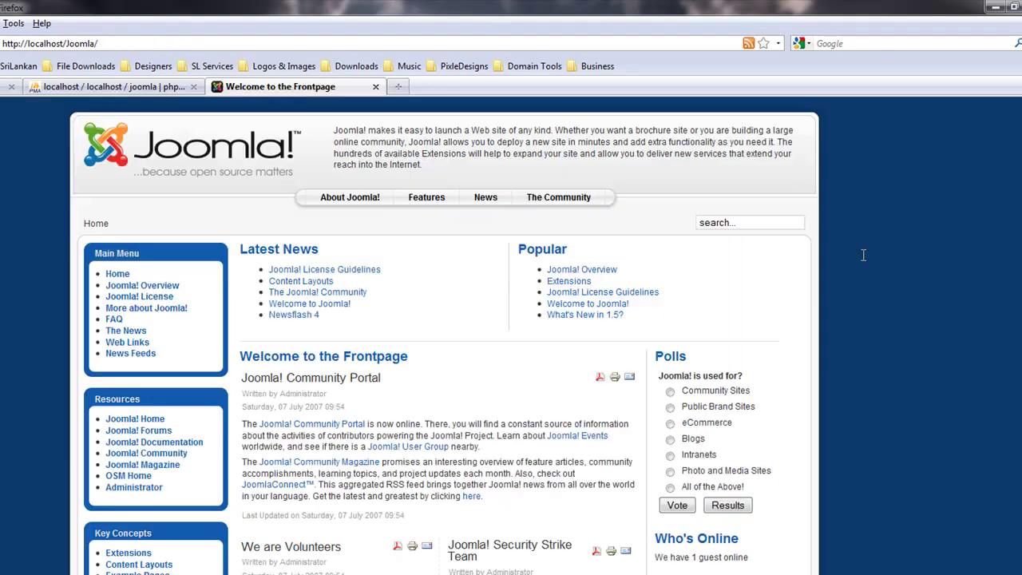
left_click(78, 45)
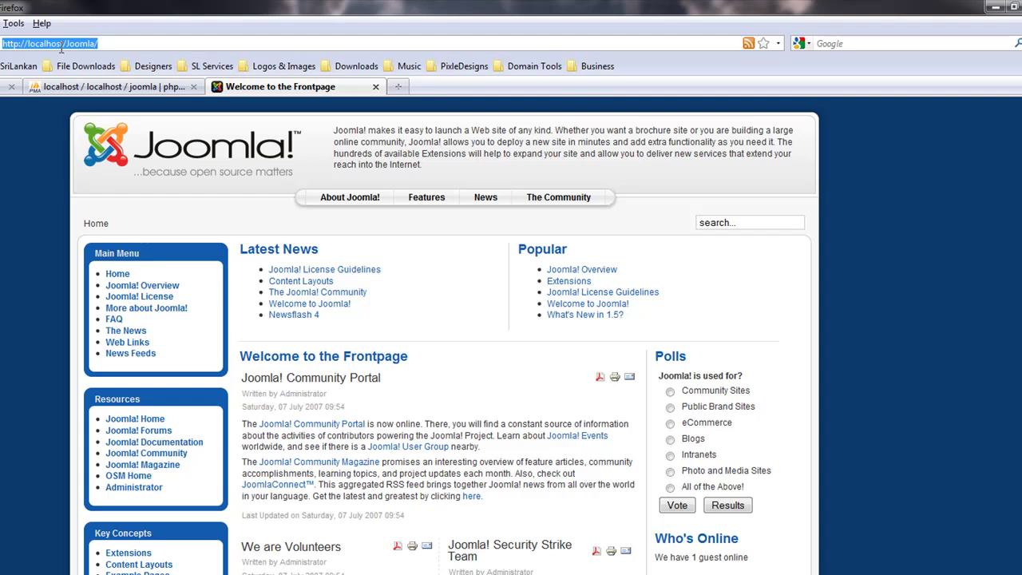
key("Return")
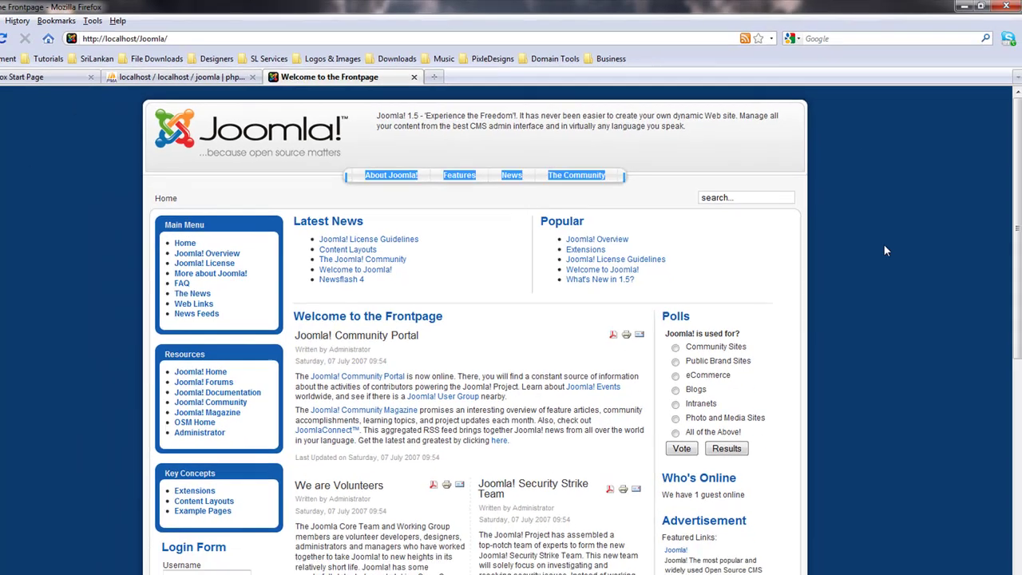
- Select and scroll through the frontpage sample content, then place the caret in the address bar
key("ctrl+a")
scroll(882, 309, "down", 4)
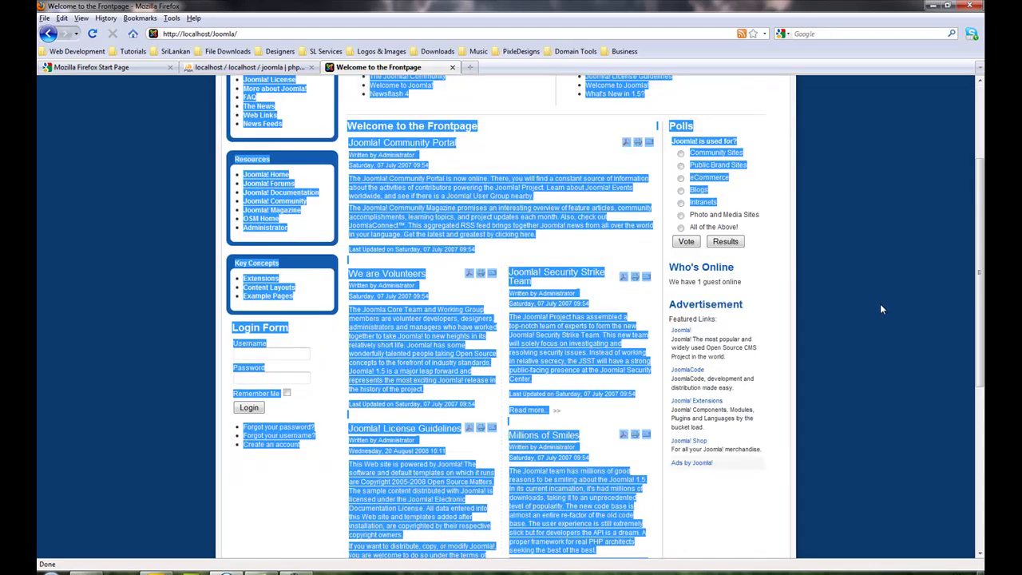
scroll(880, 304, "up", 4)
left_click(820, 192)
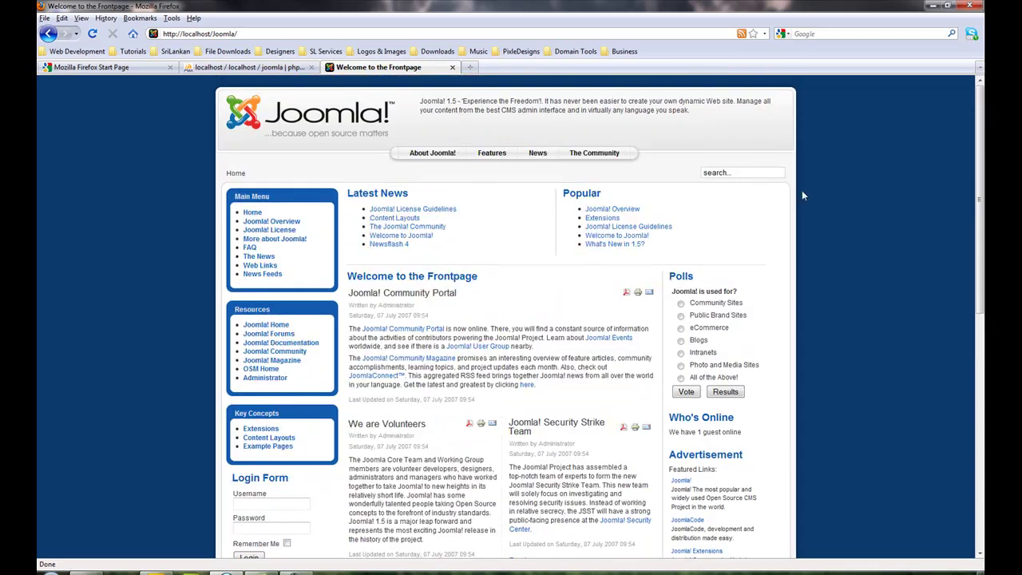
left_click(402, 34)
left_click(403, 33)
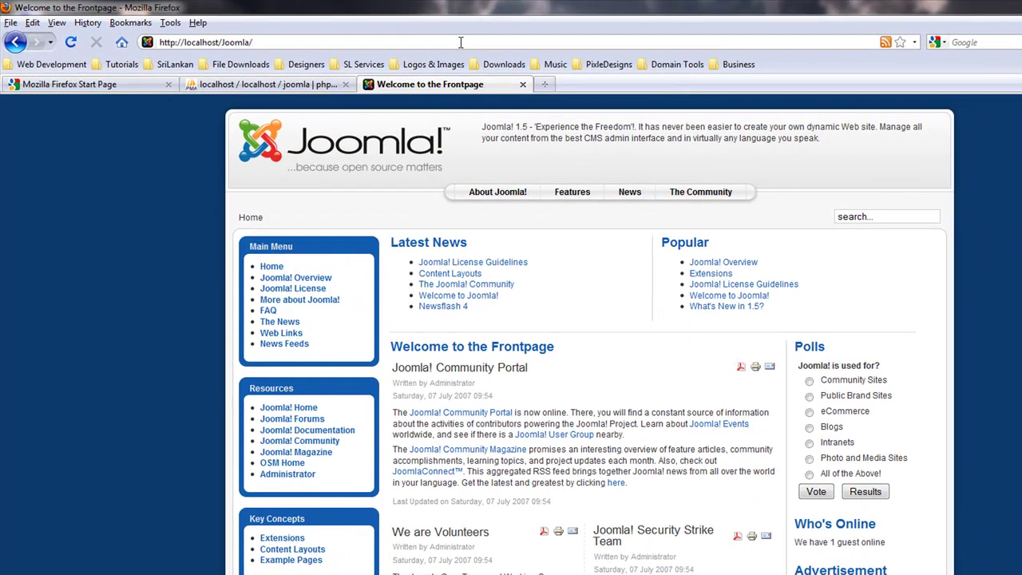
- Load the administrator address and log in with the admin username and password
type("administrato")
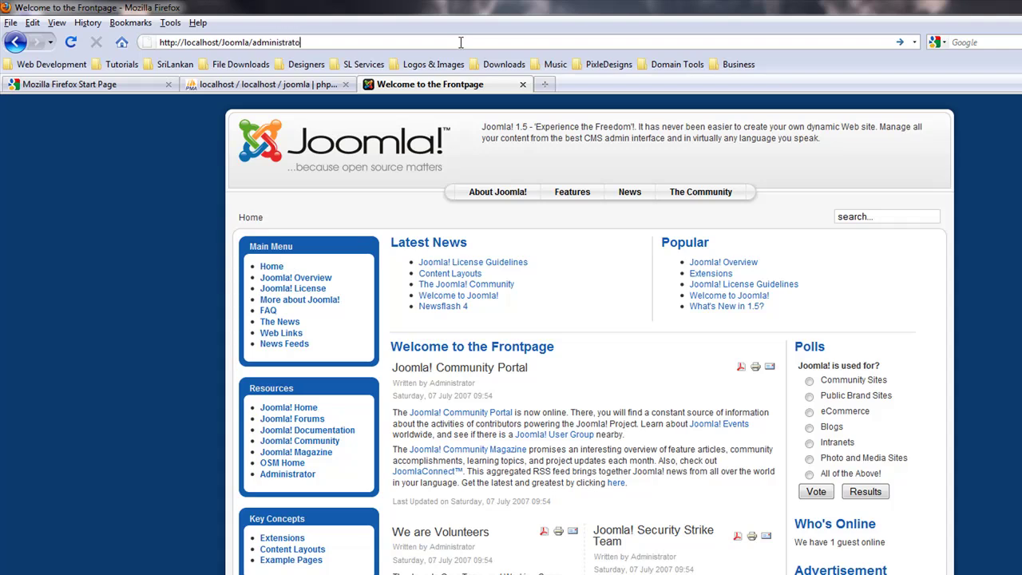
type("io")
key("Return")
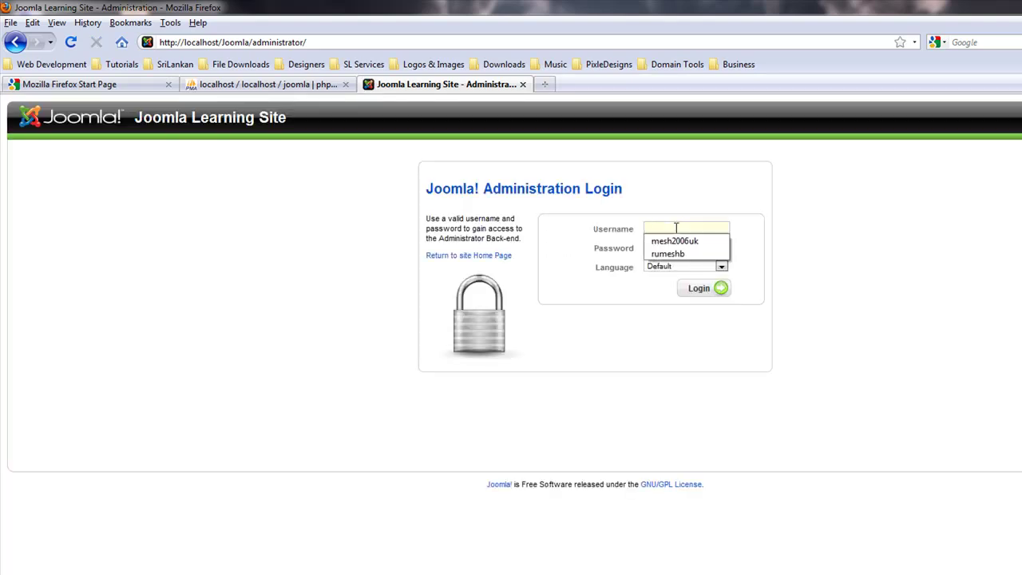
type("admin")
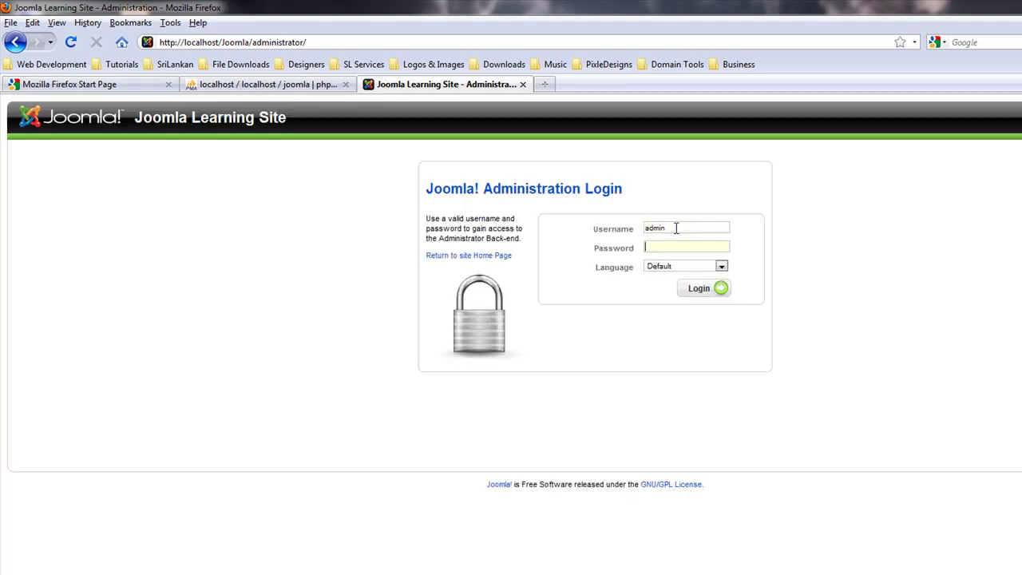
type("joomla")
key("Return")
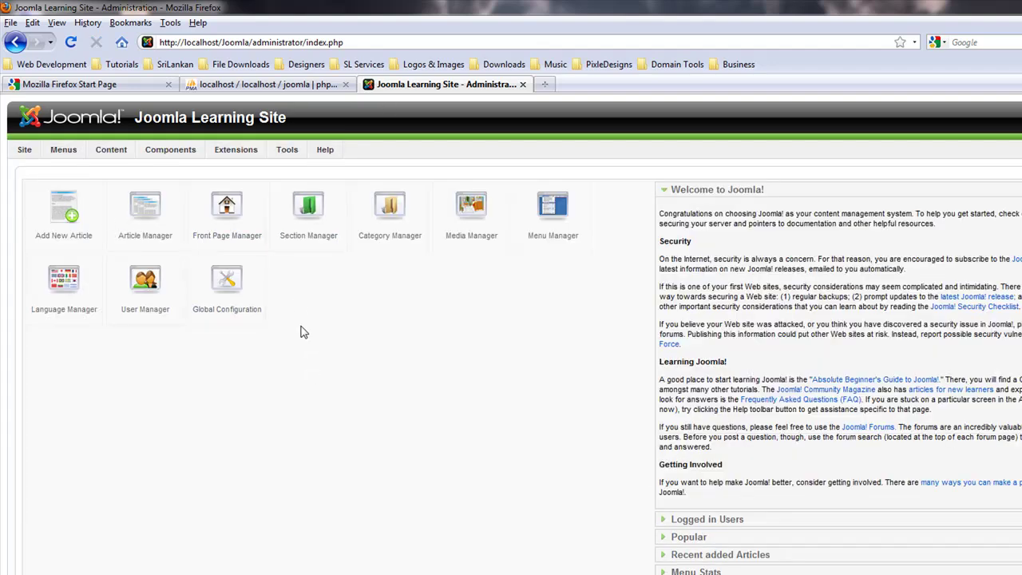
- Open Global Configuration and scroll through the System settings
left_click(221, 292)
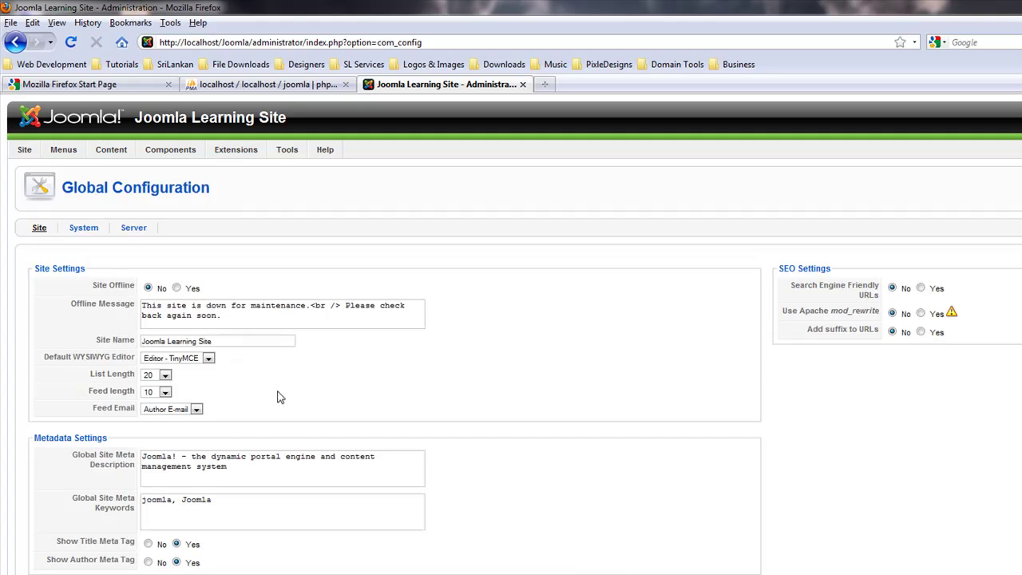
left_click(84, 229)
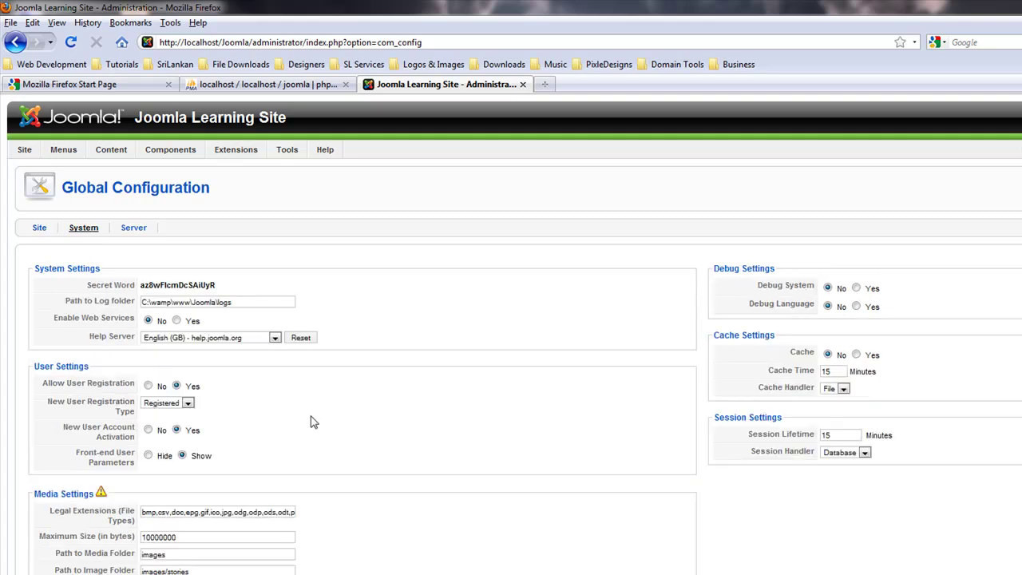
scroll(252, 399, "down", 2)
scroll(128, 176, "up", 2)
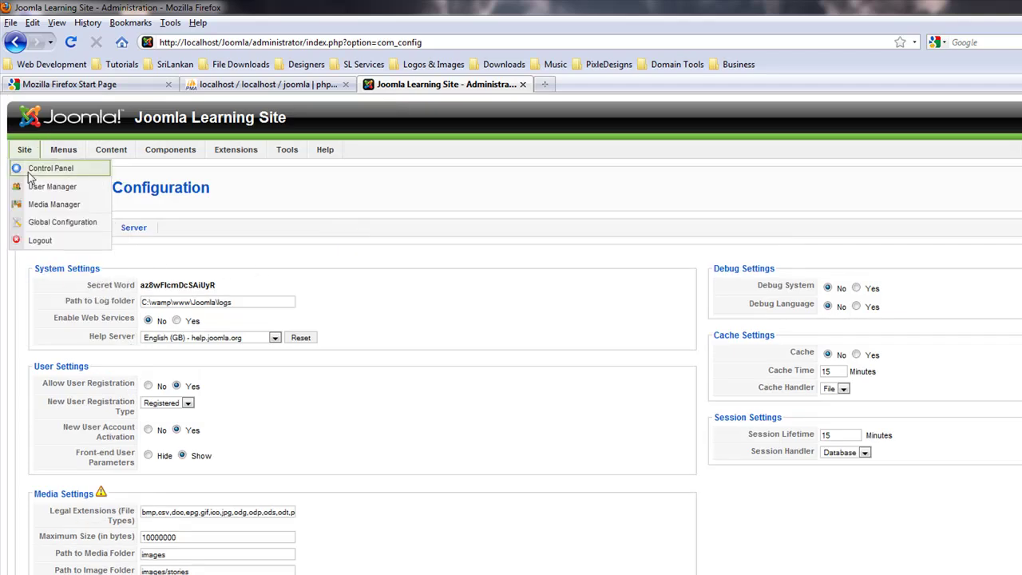
left_click(36, 164)
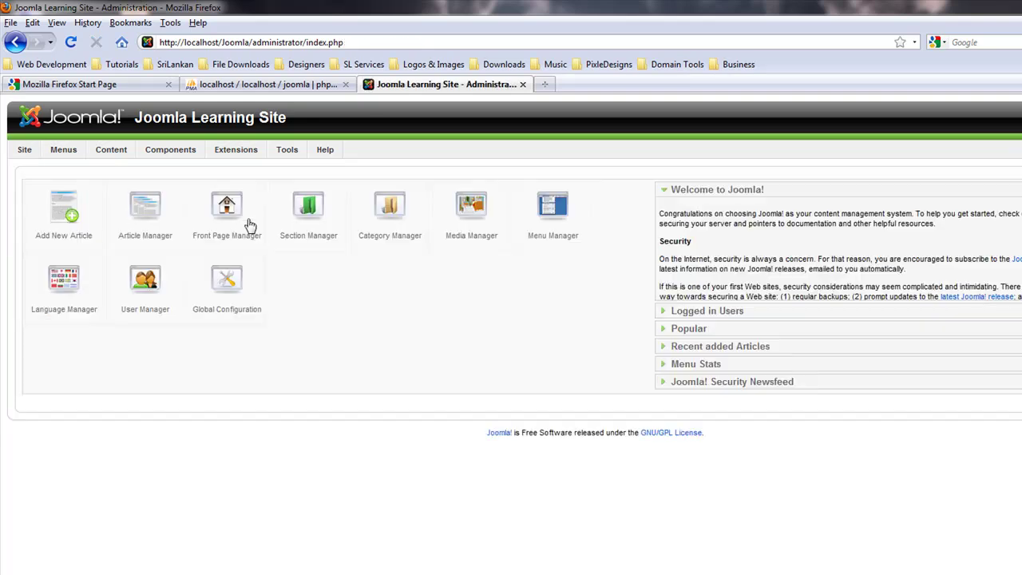
- Review the Server settings, toggling Enable FTP back to No, then return to System
left_click(231, 302)
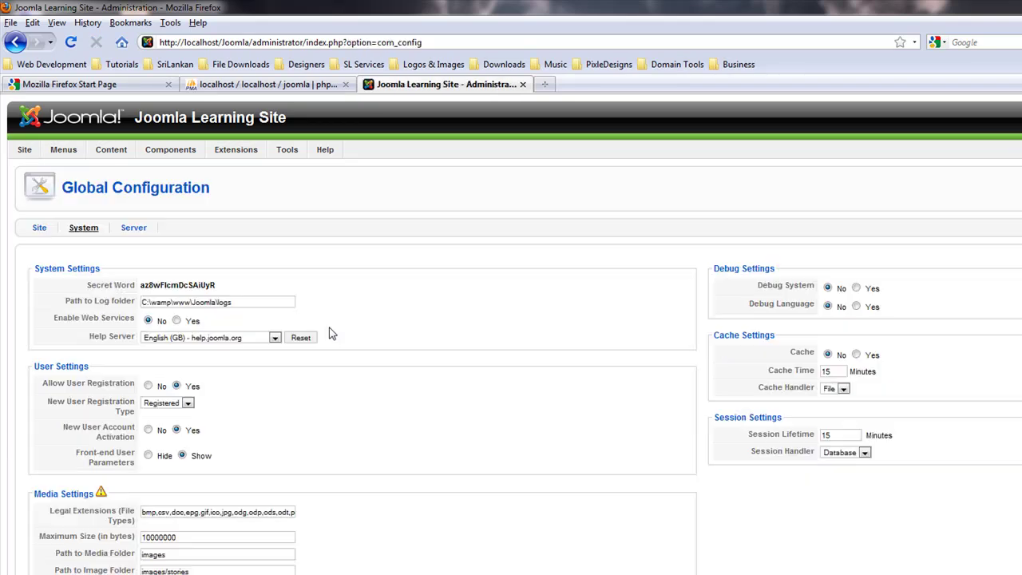
left_click(135, 230)
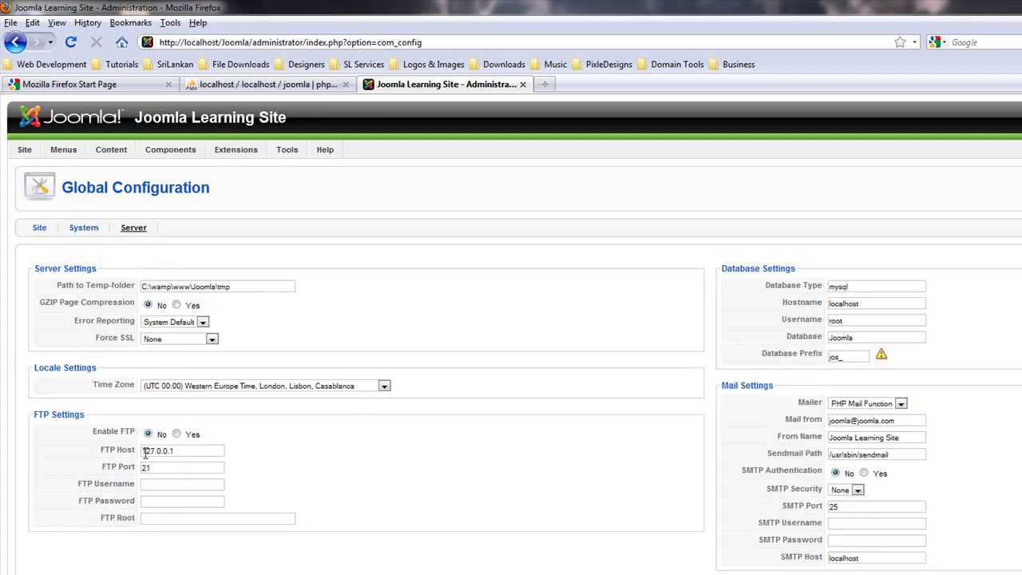
left_click_drag(96, 431, 198, 440)
left_click(176, 434)
left_click(148, 433)
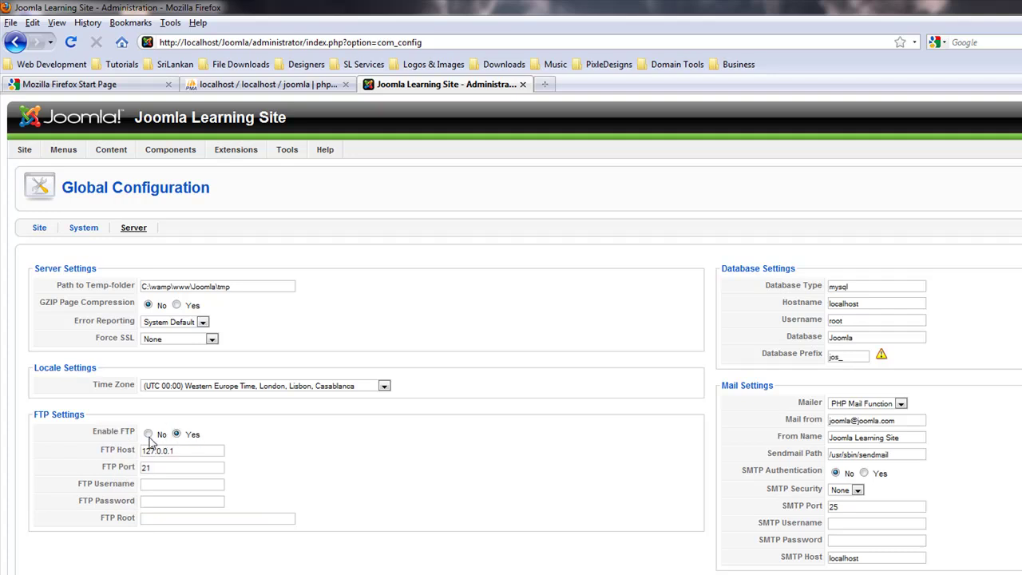
left_click(151, 485)
left_click(157, 501)
left_click(95, 232)
left_click(95, 233)
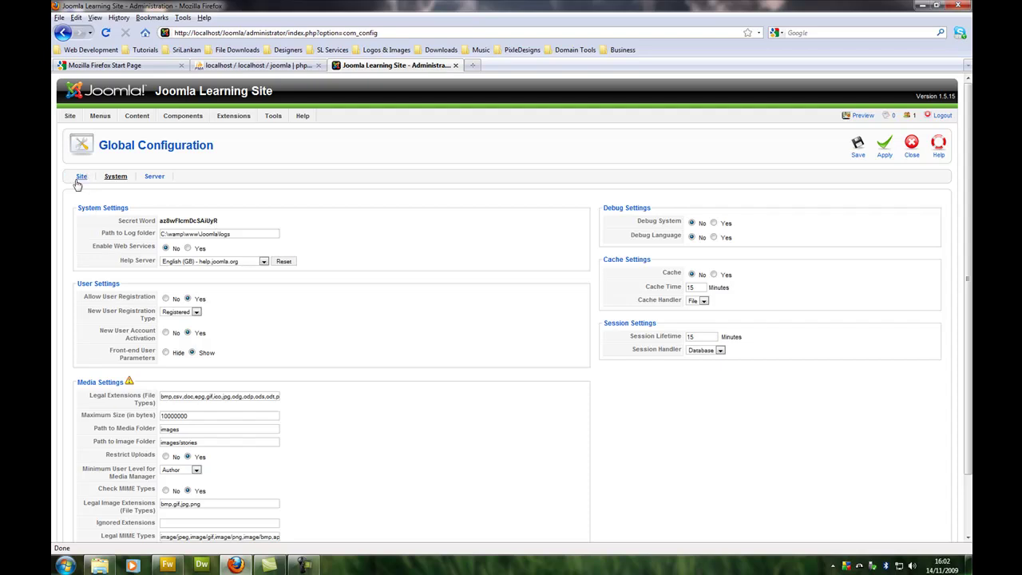
- Show the Site settings and select the meta keywords and meta description text
left_click(79, 181)
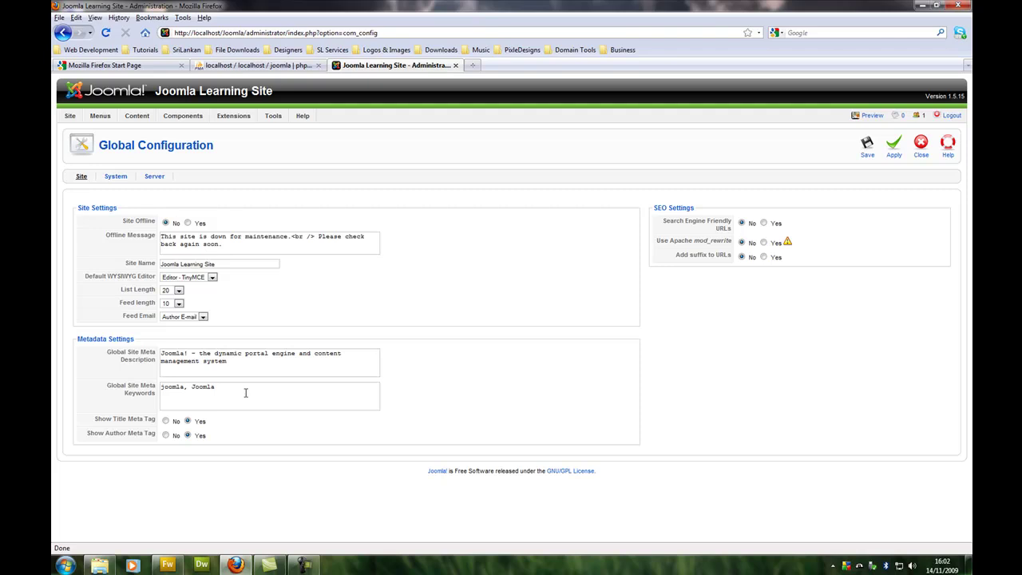
left_click_drag(245, 392, 152, 392)
left_click_drag(224, 390, 149, 387)
left_click(225, 361)
key("ctrl+a")
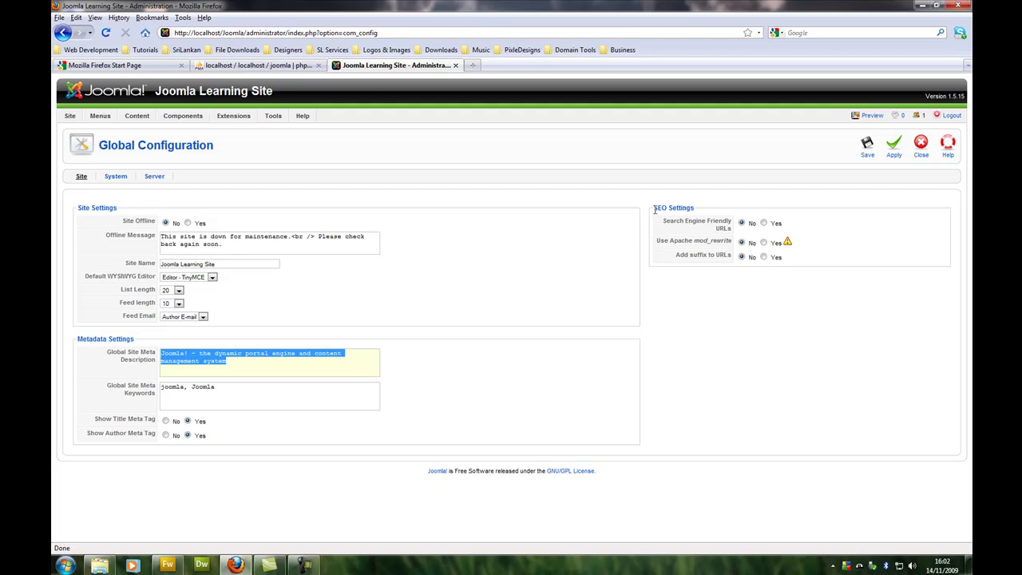
- Read the SEO Settings option tooltips, leaving all three set to No
left_click_drag(654, 209, 694, 209)
mouse_move(675, 225)
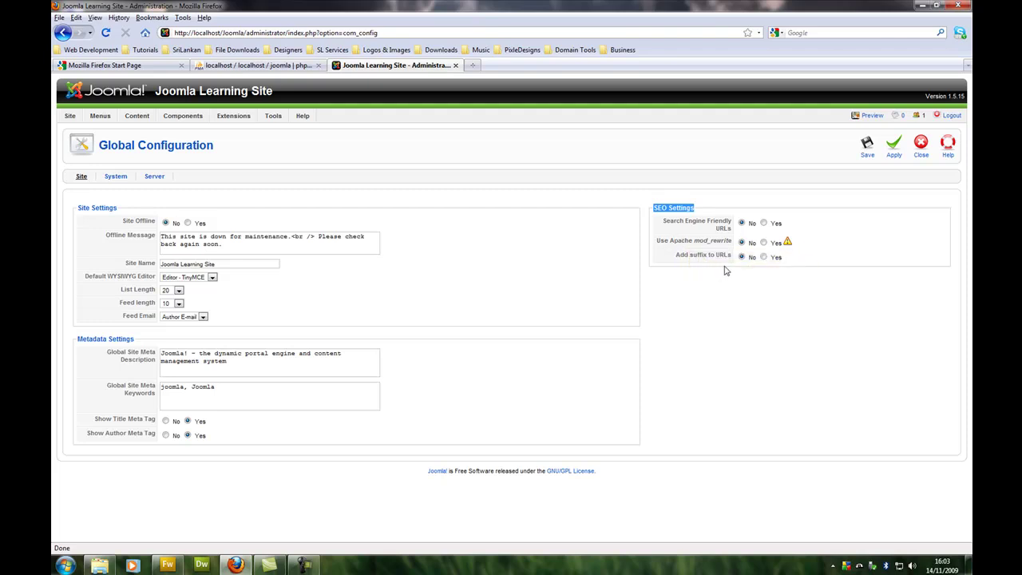
mouse_move(724, 246)
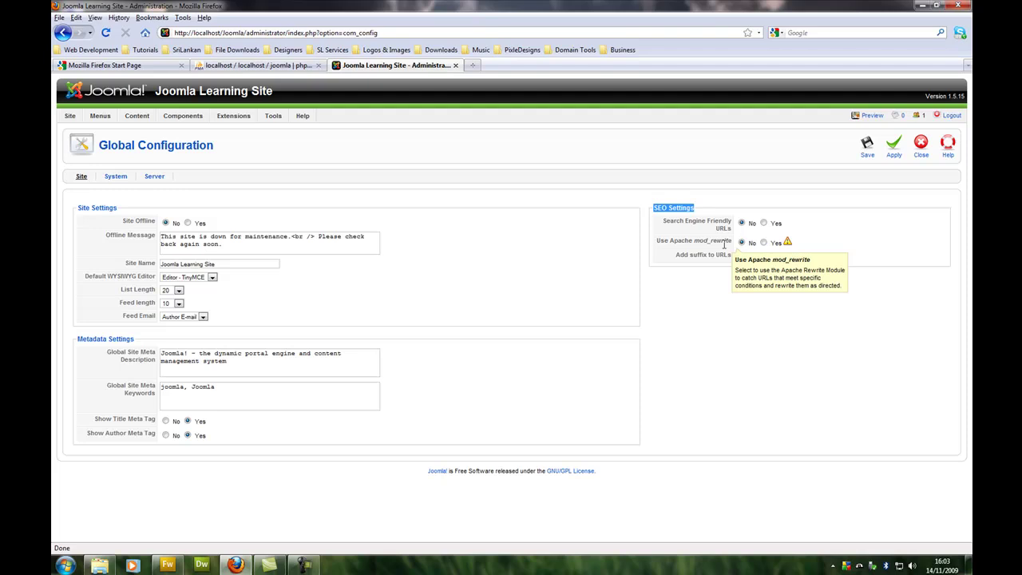
- Check the htaccess file in the Joomla folder, then close Explorer and restore Firefox
left_click(922, 6)
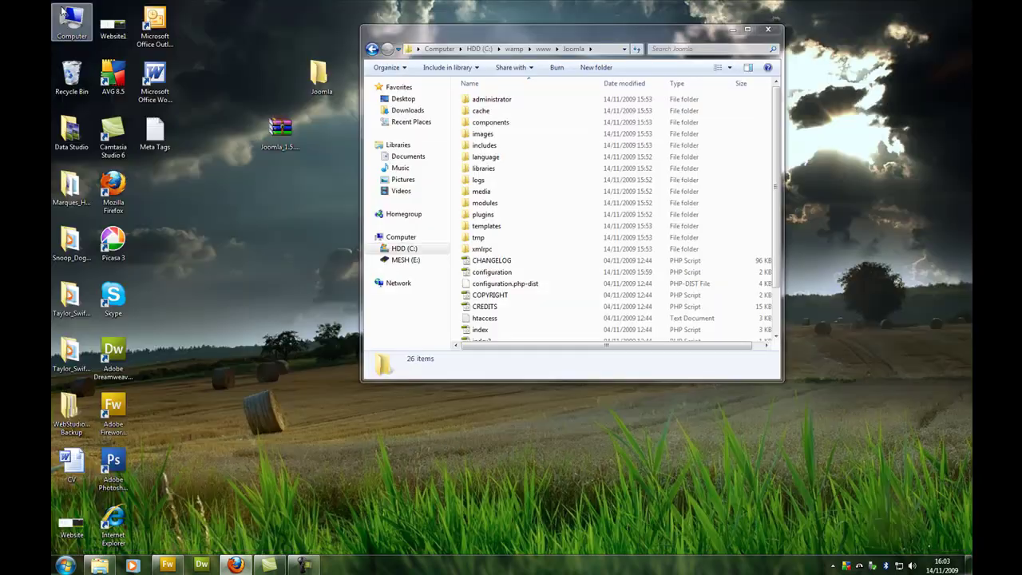
left_click(485, 319)
scroll(495, 323, "down", 2)
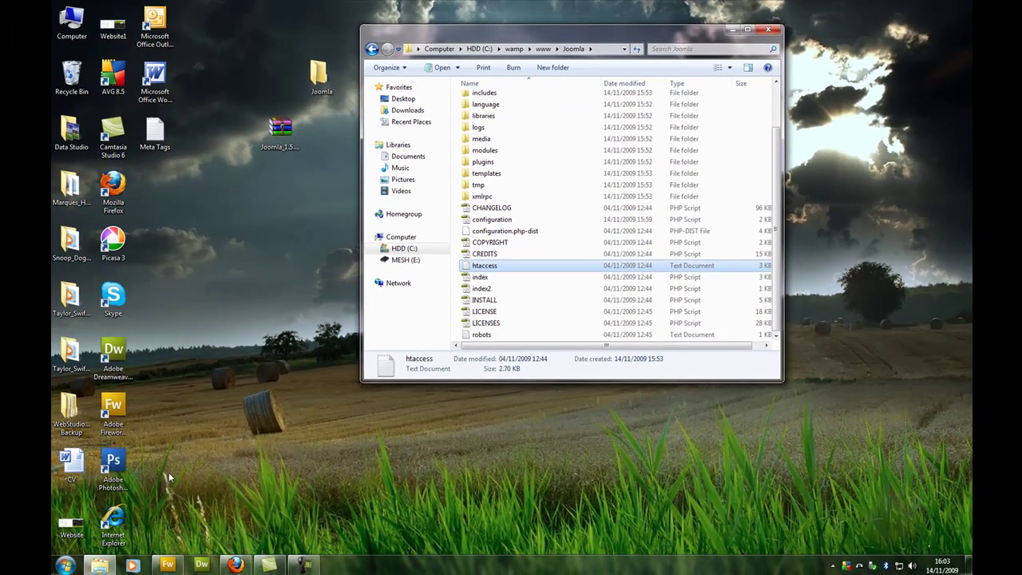
left_click(732, 29)
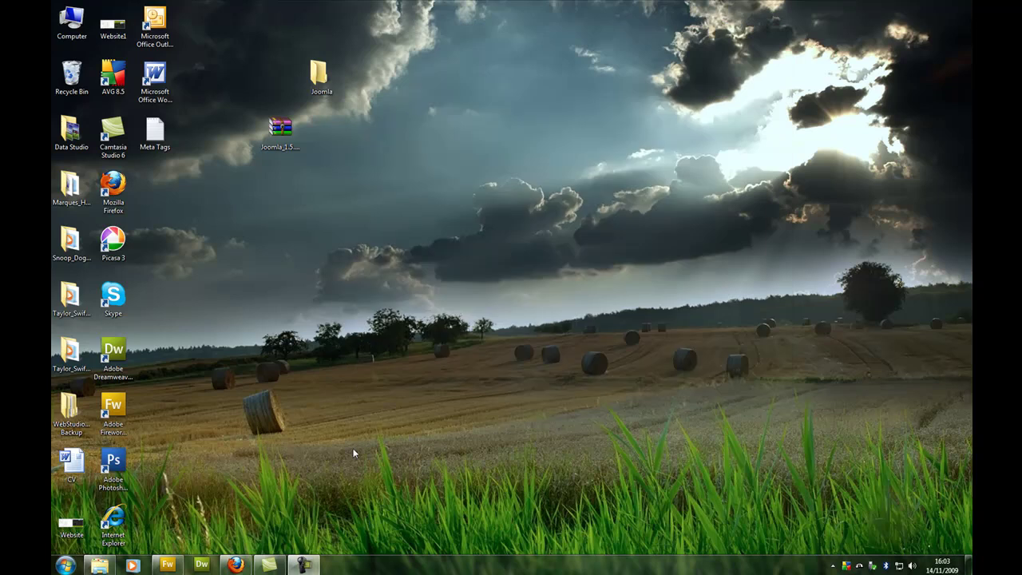
left_click(236, 565)
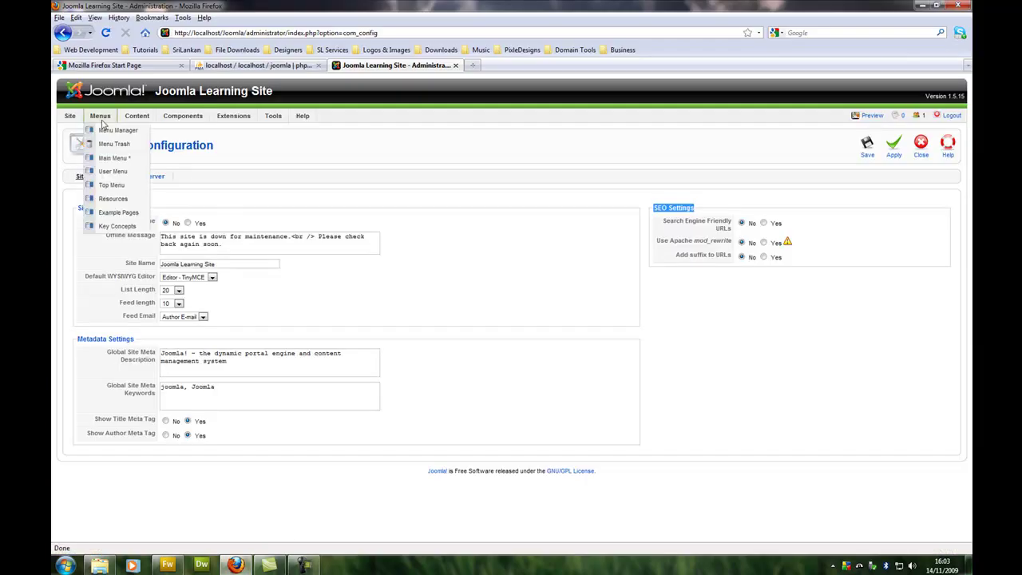
- Browse the Menu Manager, then the Extensions Install/Uninstall page
left_click(112, 132)
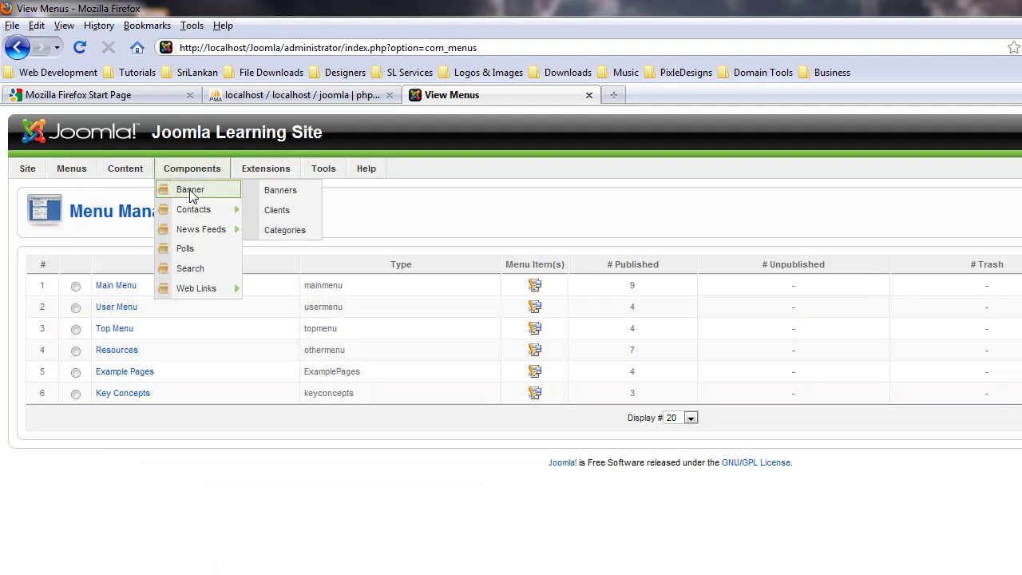
mouse_move(269, 172)
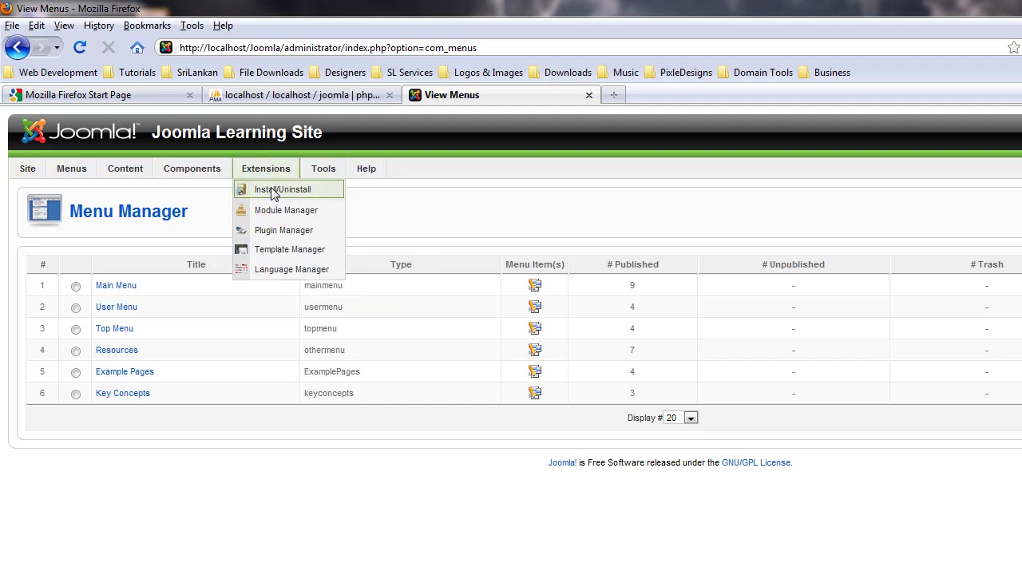
left_click(276, 190)
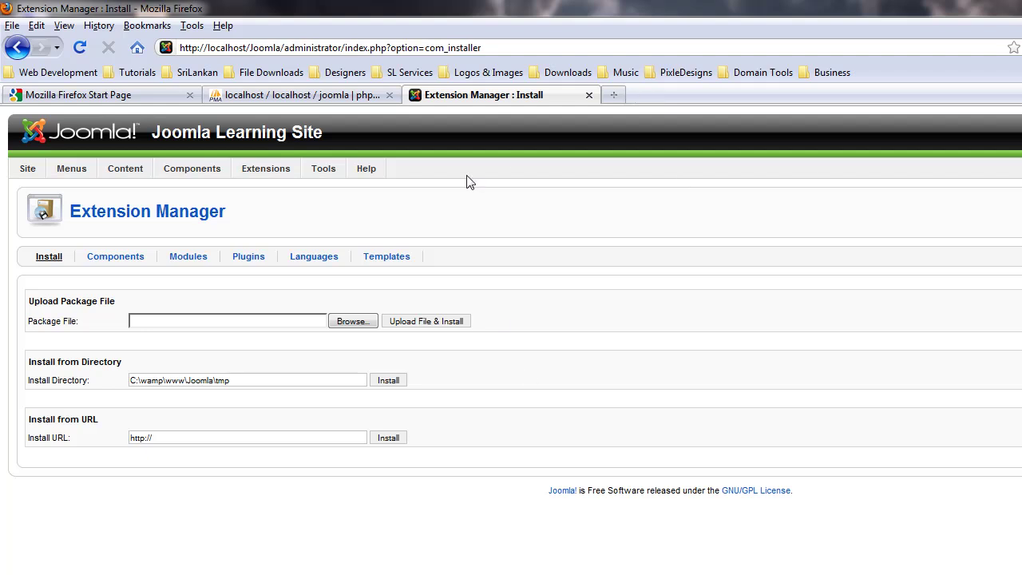
- View the Module Manager, ticking and then unticking the Footer module
mouse_move(267, 171)
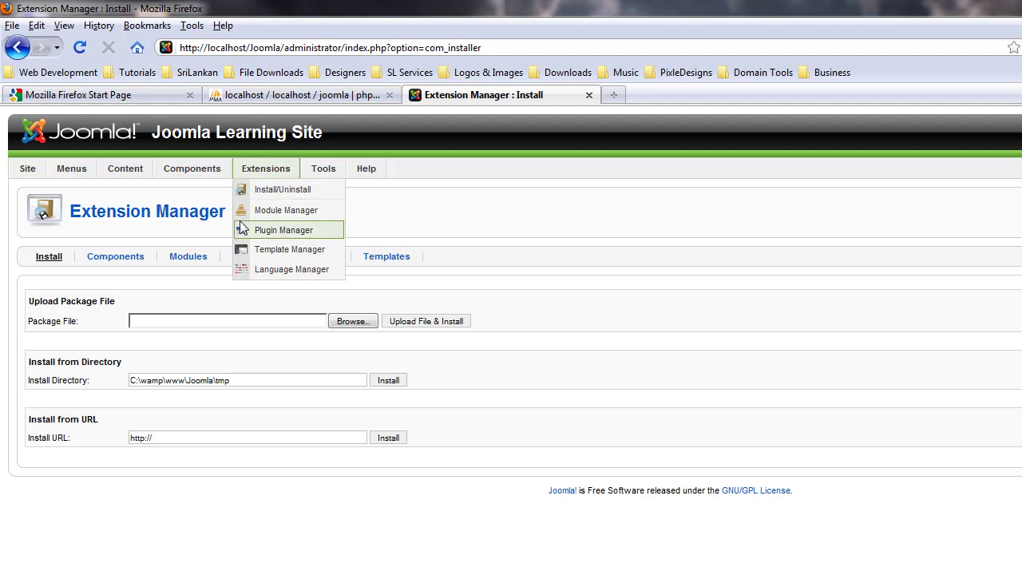
left_click(292, 214)
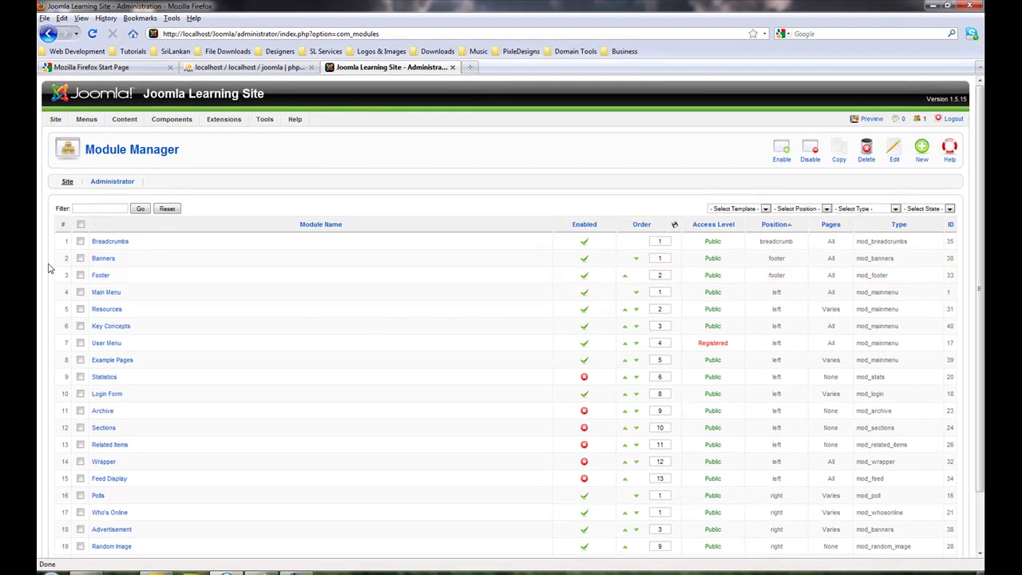
left_click(80, 276)
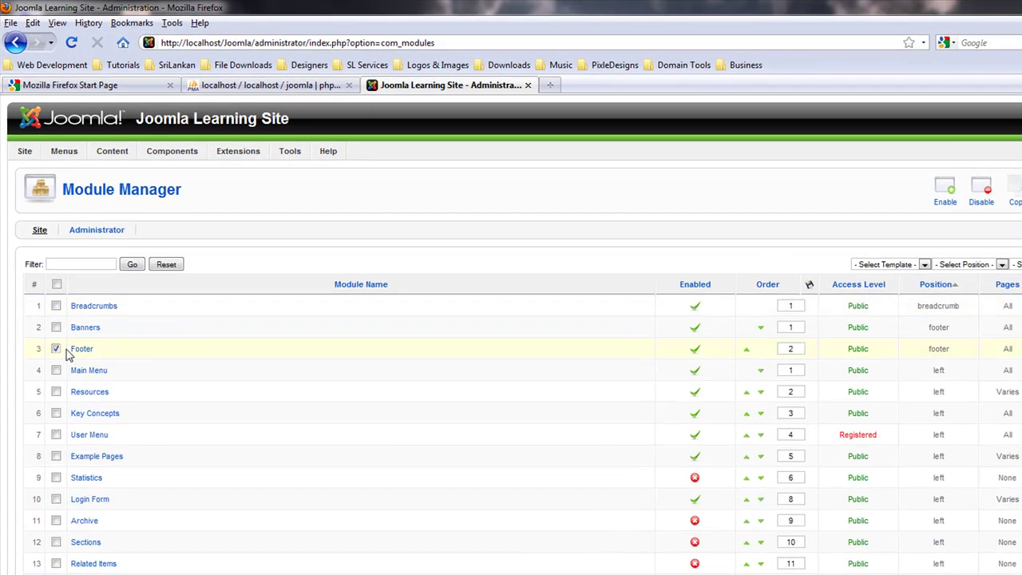
left_click(56, 349)
- Bring up the Template Manager listing beez, JA_Purity and rhuk_milkyway
mouse_move(297, 151)
mouse_move(238, 151)
left_click(277, 227)
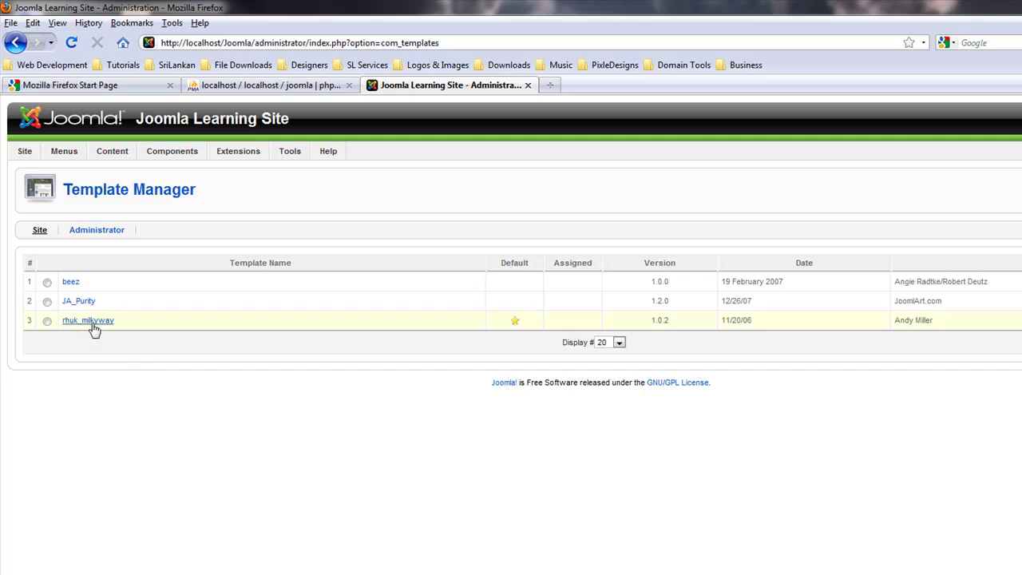
- Set beez as the default site template and close the frontpage preview
mouse_move(77, 308)
left_click(48, 282)
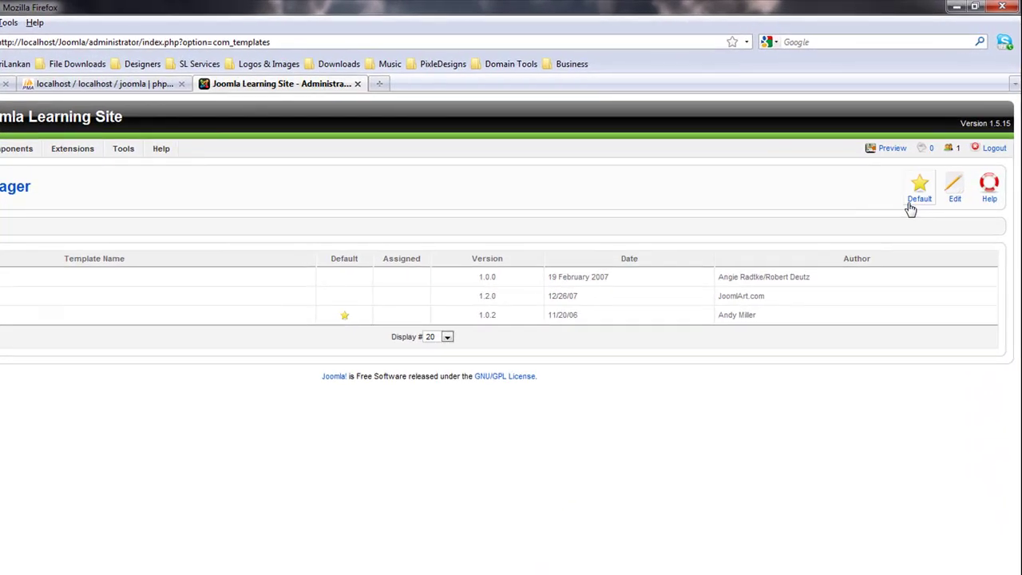
left_click(909, 169)
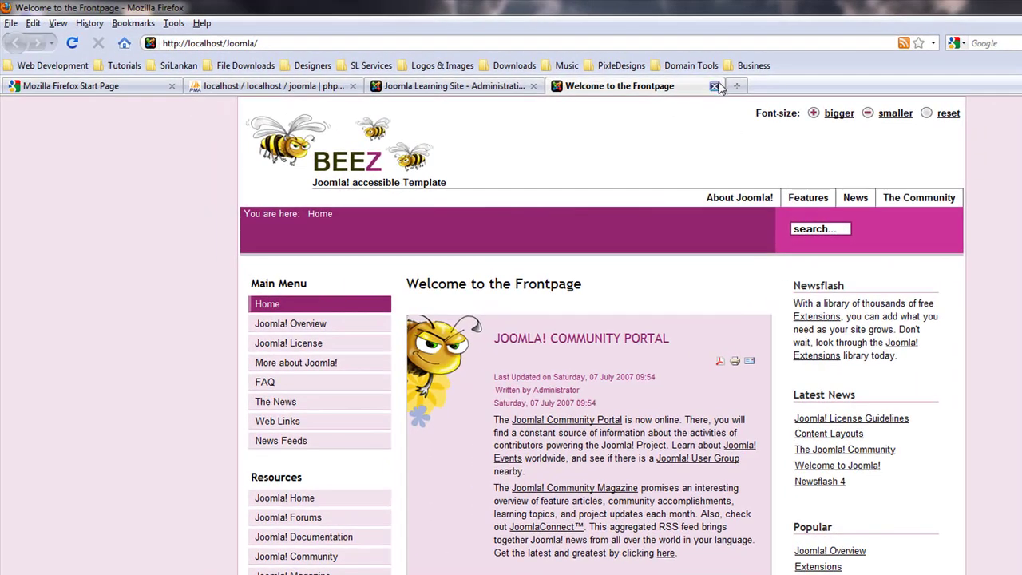
left_click(715, 85)
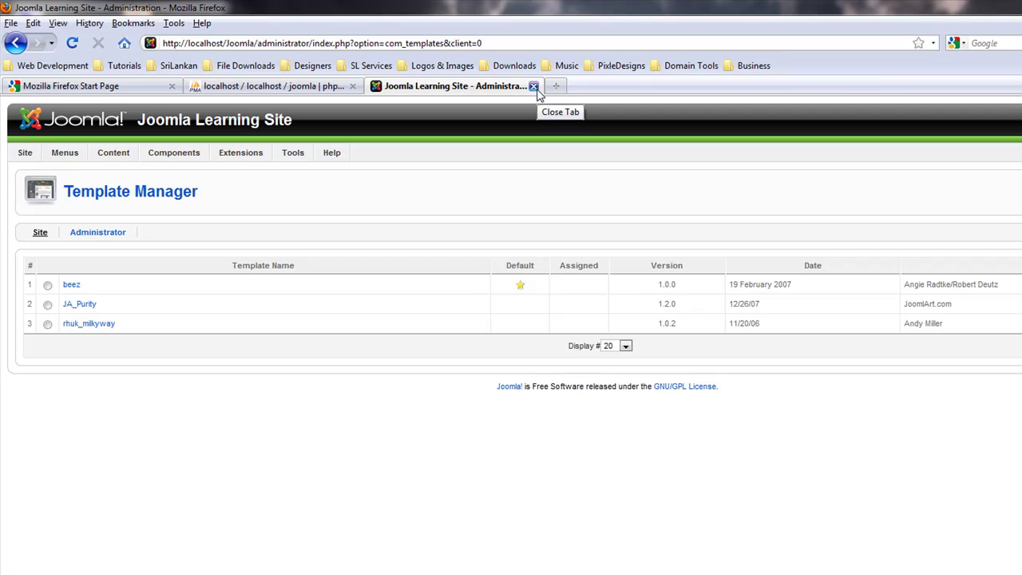
- Close the Joomla Administration and phpMyAdmin tabs, then minimise Firefox
left_click(533, 86)
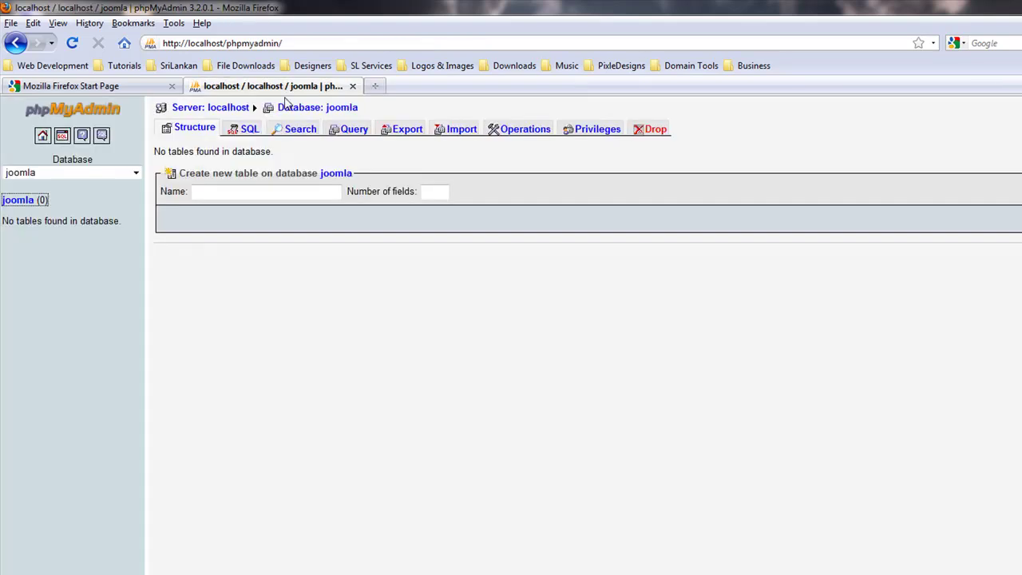
left_click(352, 85)
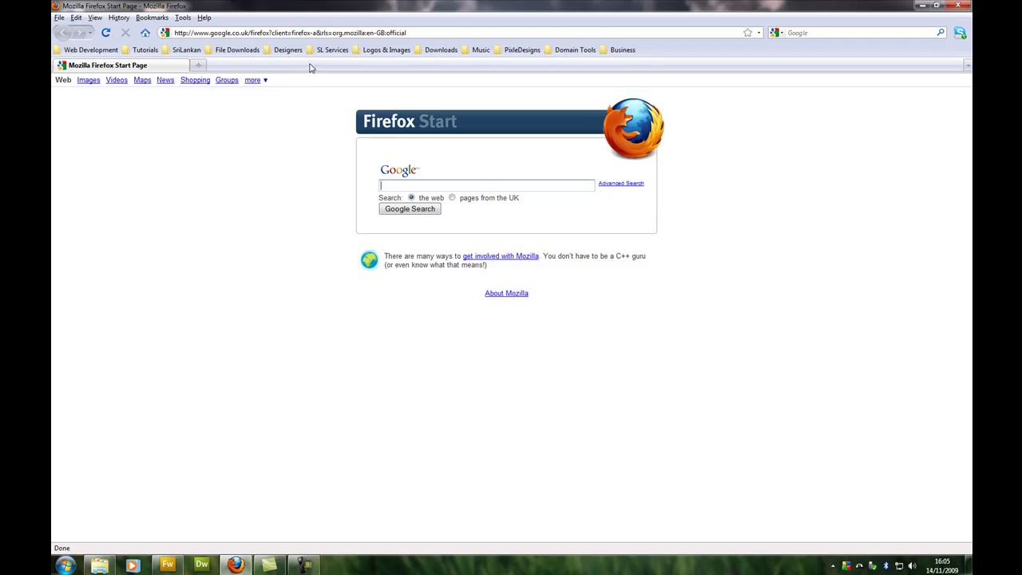
left_click(922, 6)
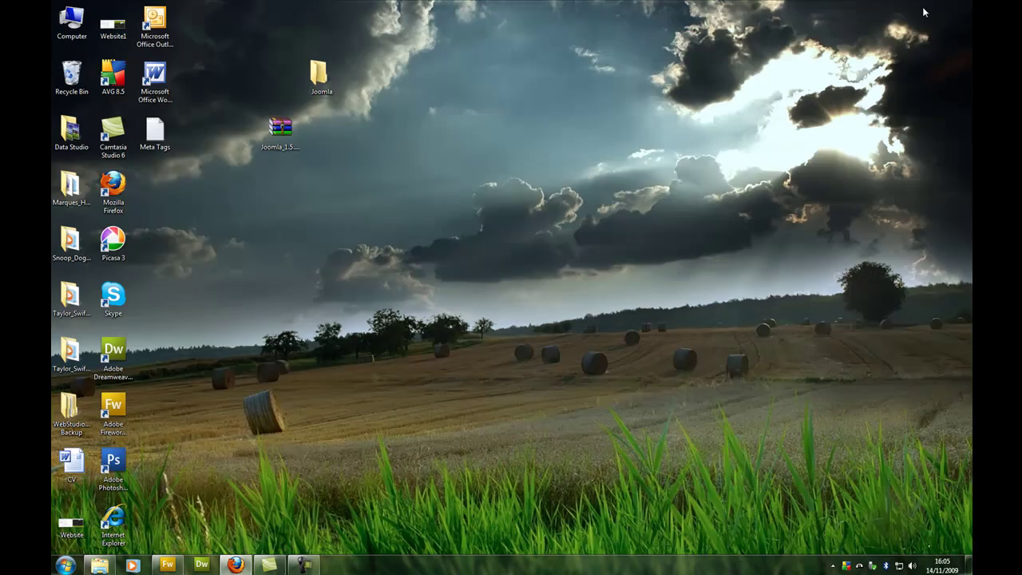